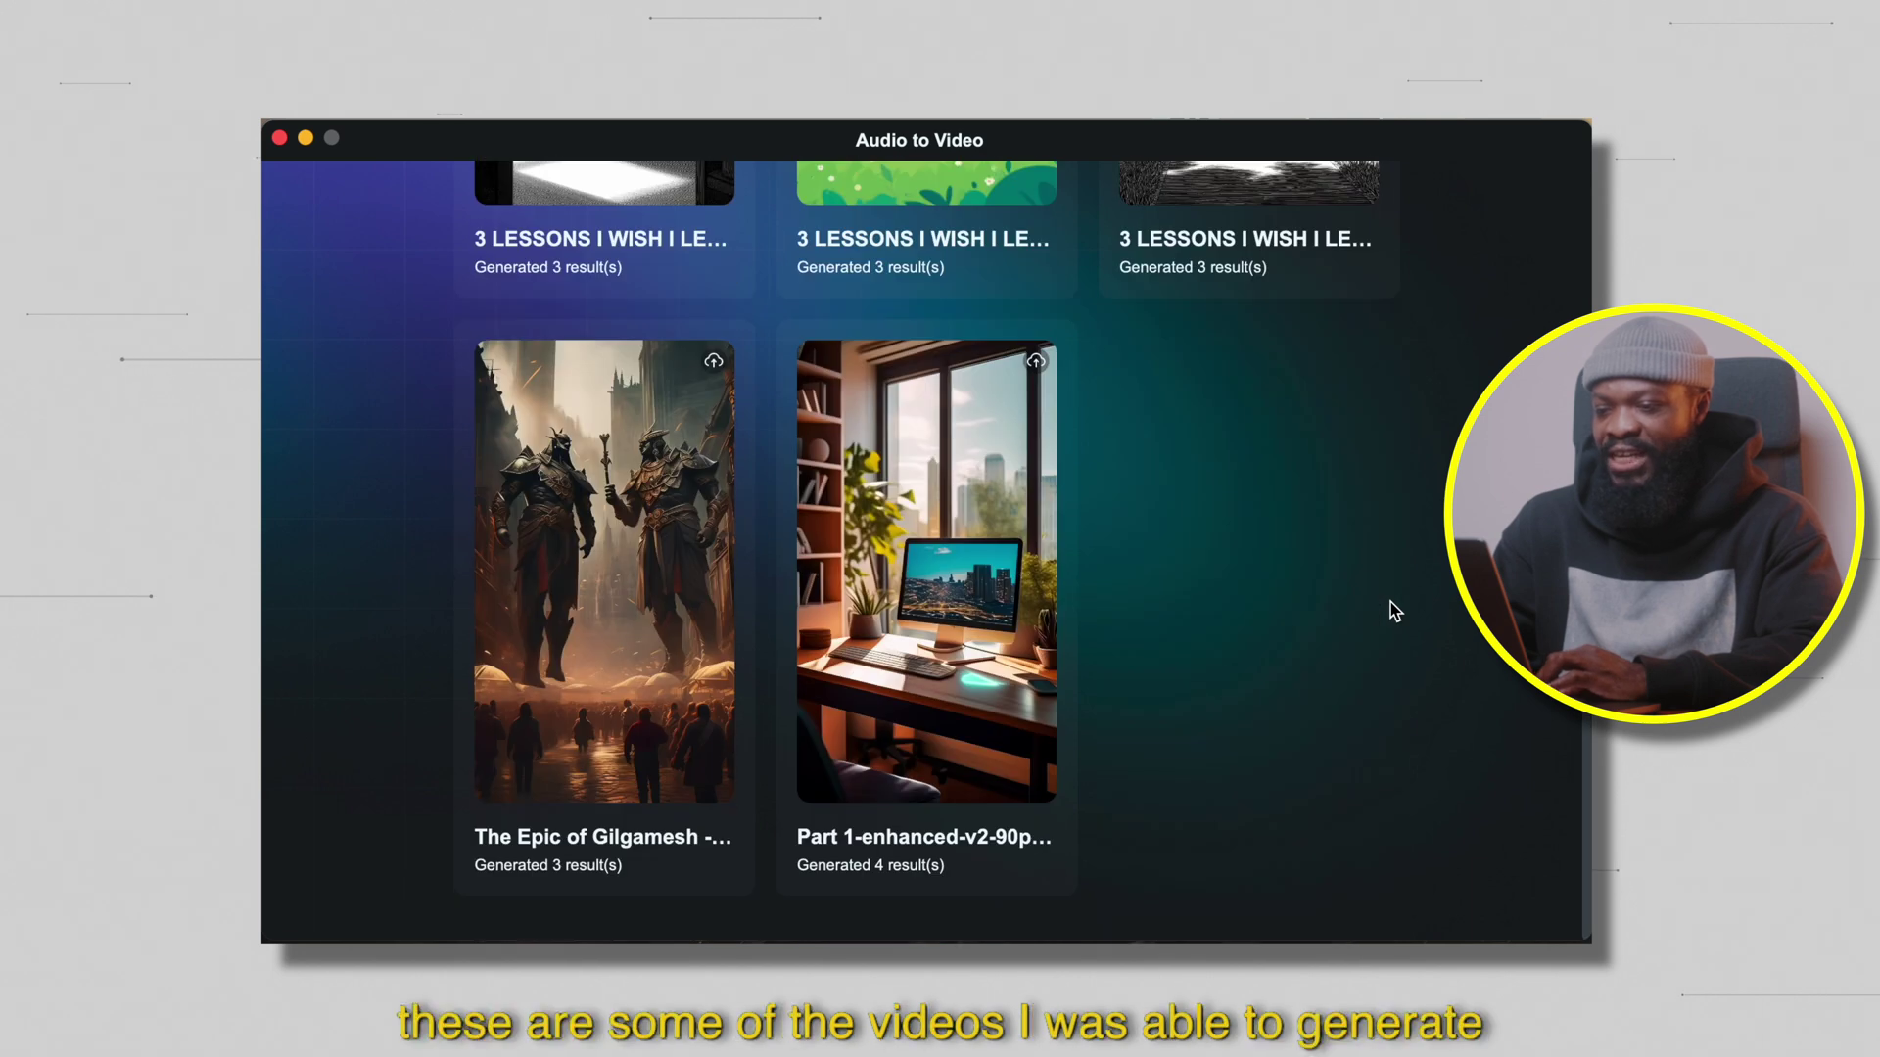
# Step: Upload The Epic of Gilgamesh - Sumerian Mythology.mp3 from the Back up Audio folder as the source audio
pyautogui.scroll(15, 1177, 567)
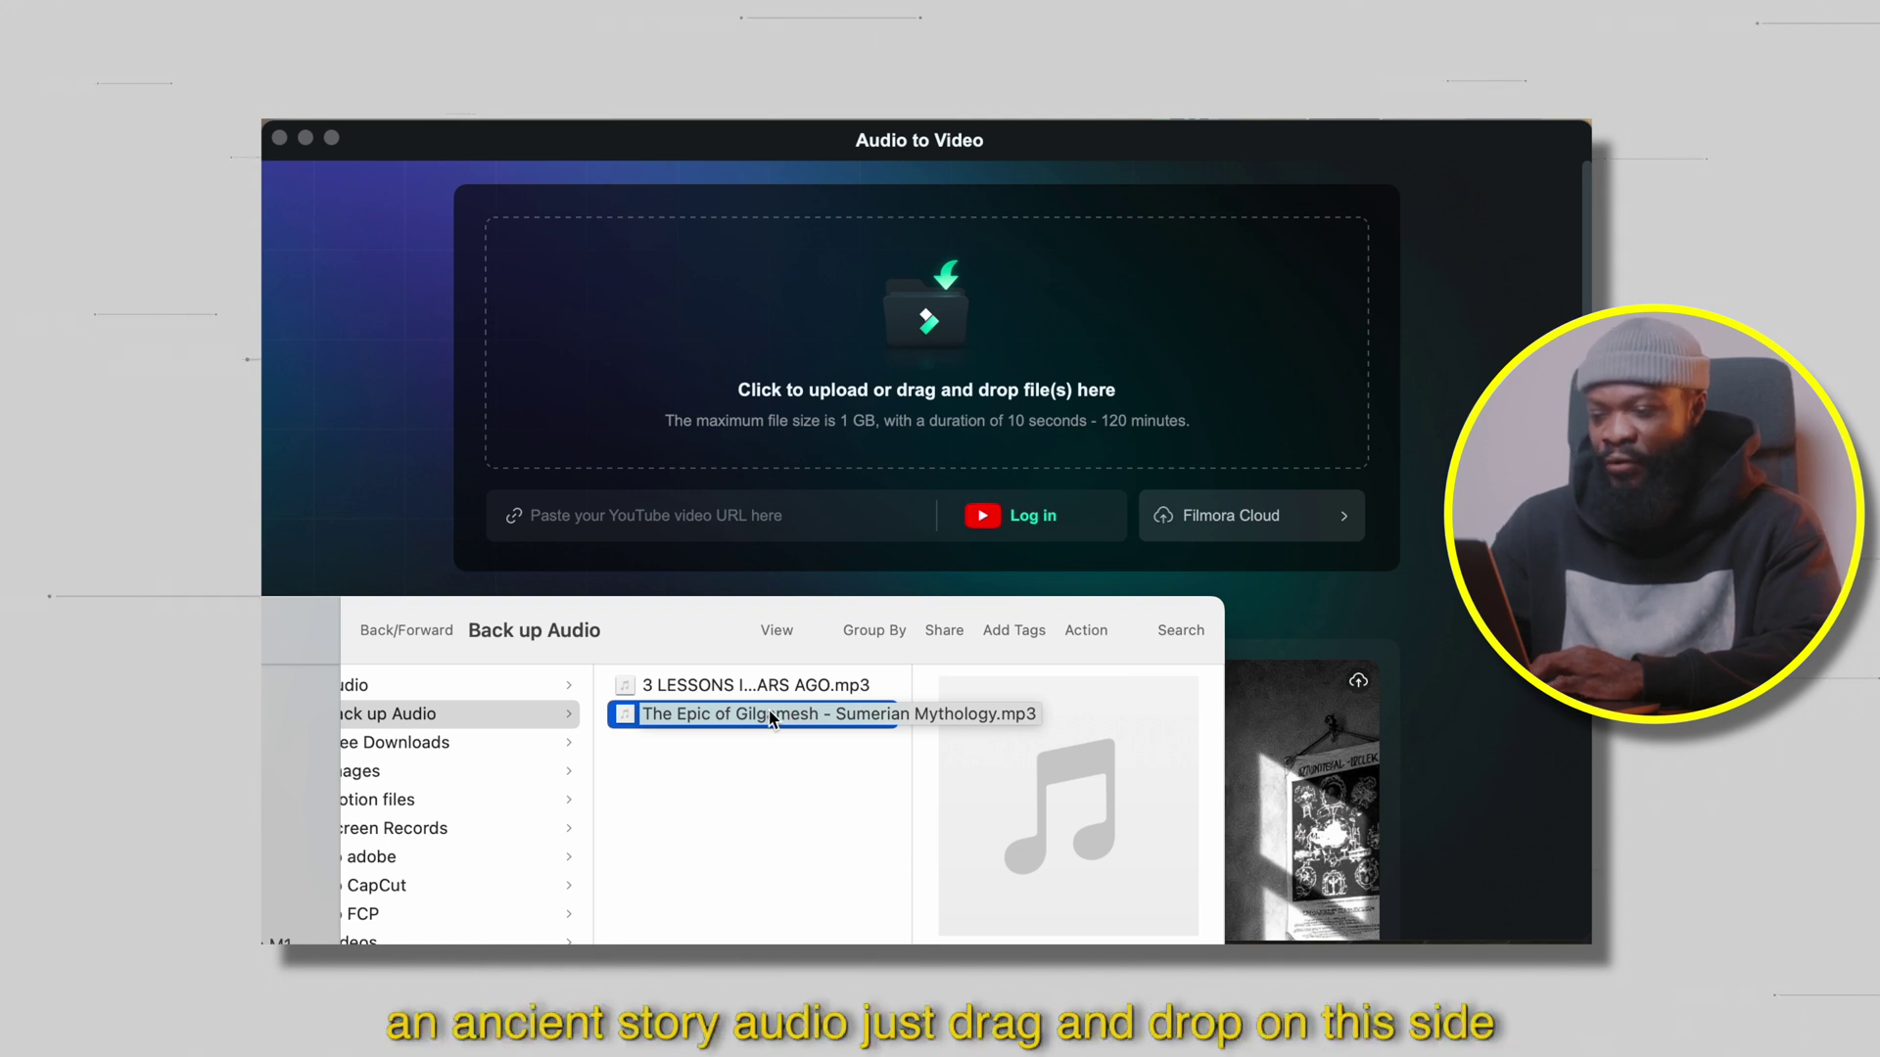
pyautogui.moveTo(876, 742); pyautogui.dragTo(949, 331)
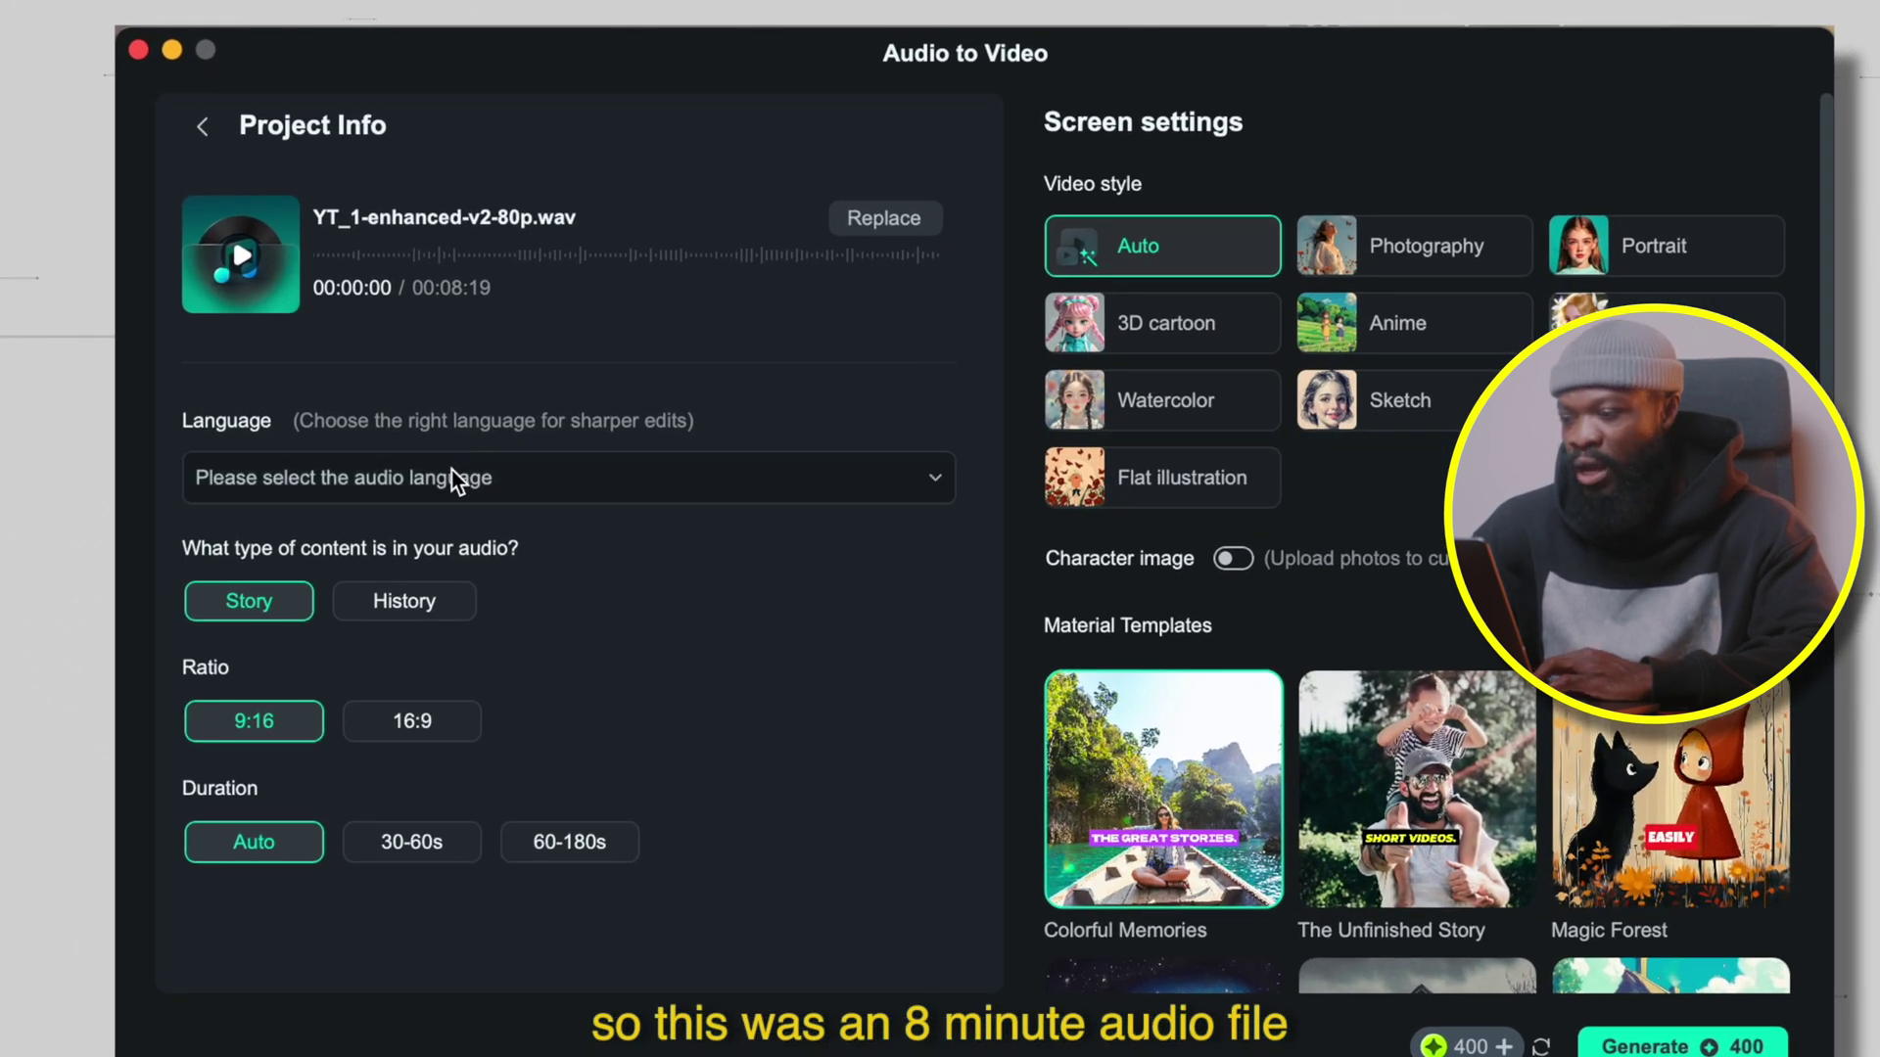
# Step: Set the audio language to English (US) and the content type to History
pyautogui.click(455, 481)
pyautogui.click(402, 534)
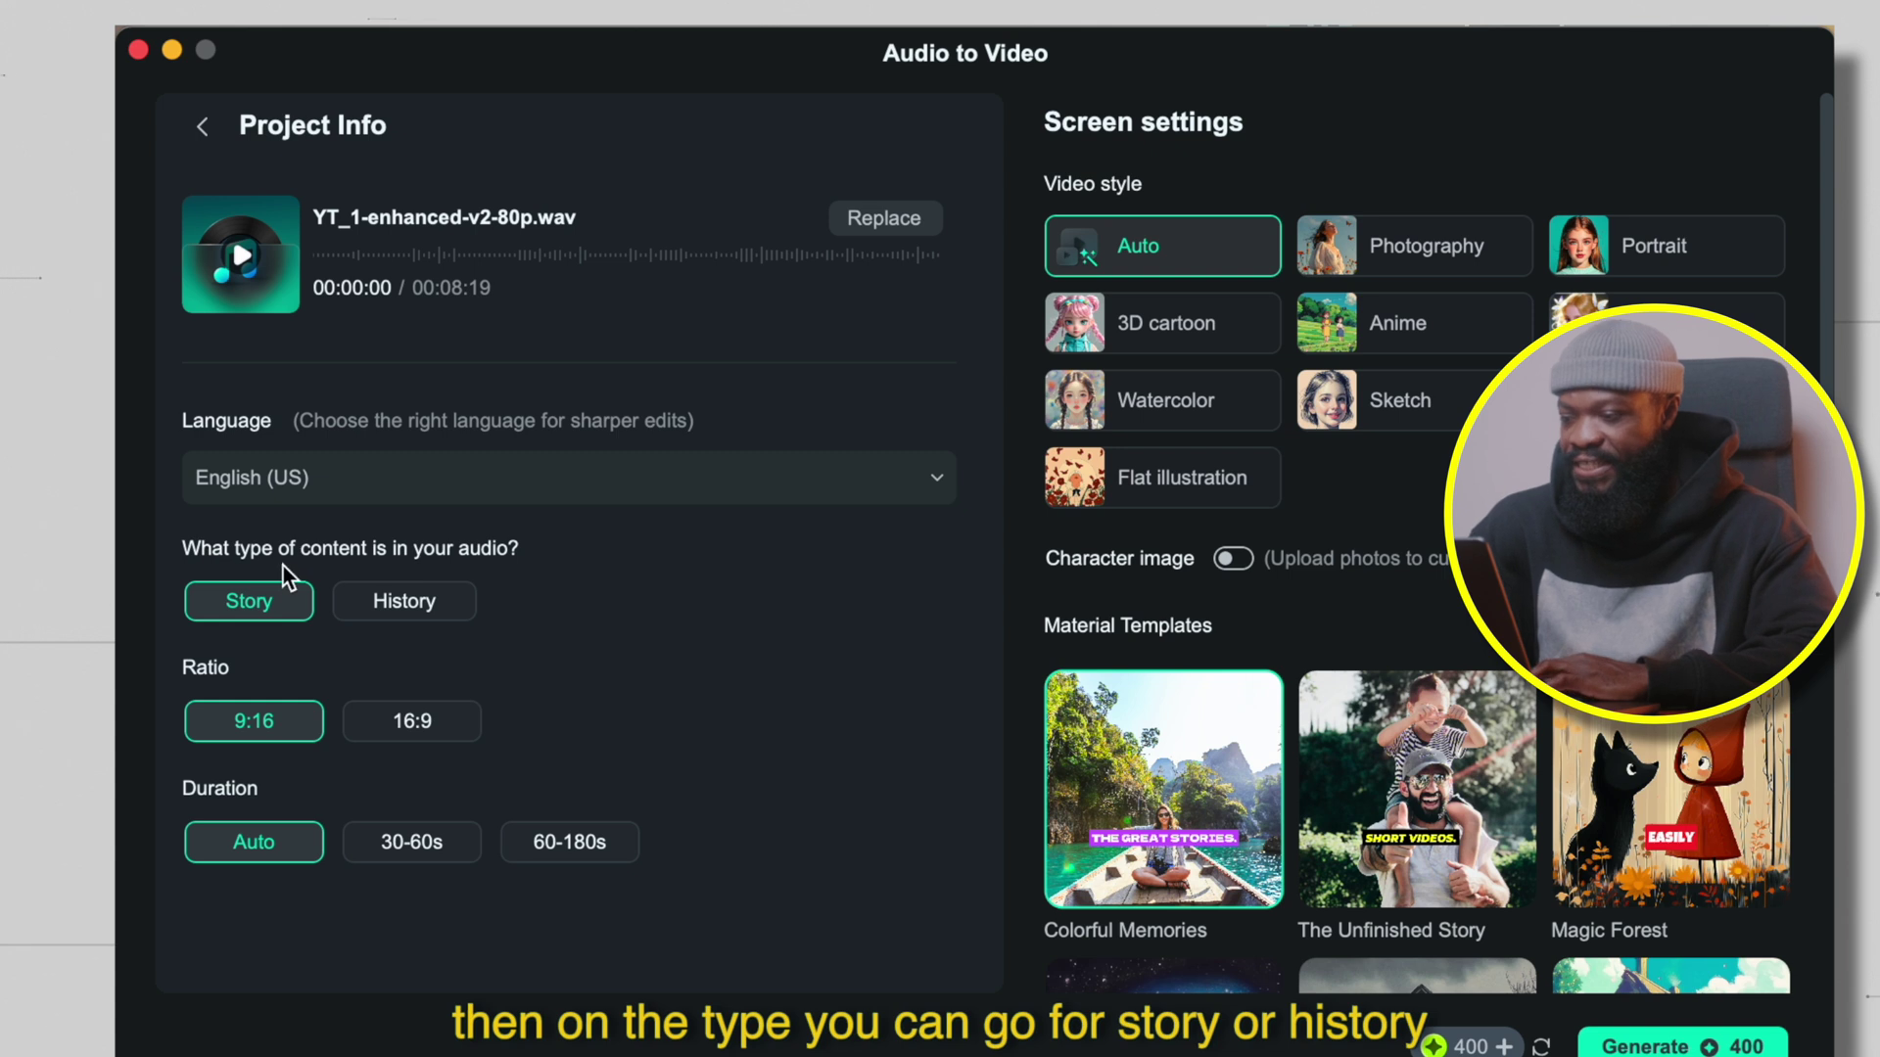
pyautogui.click(433, 607)
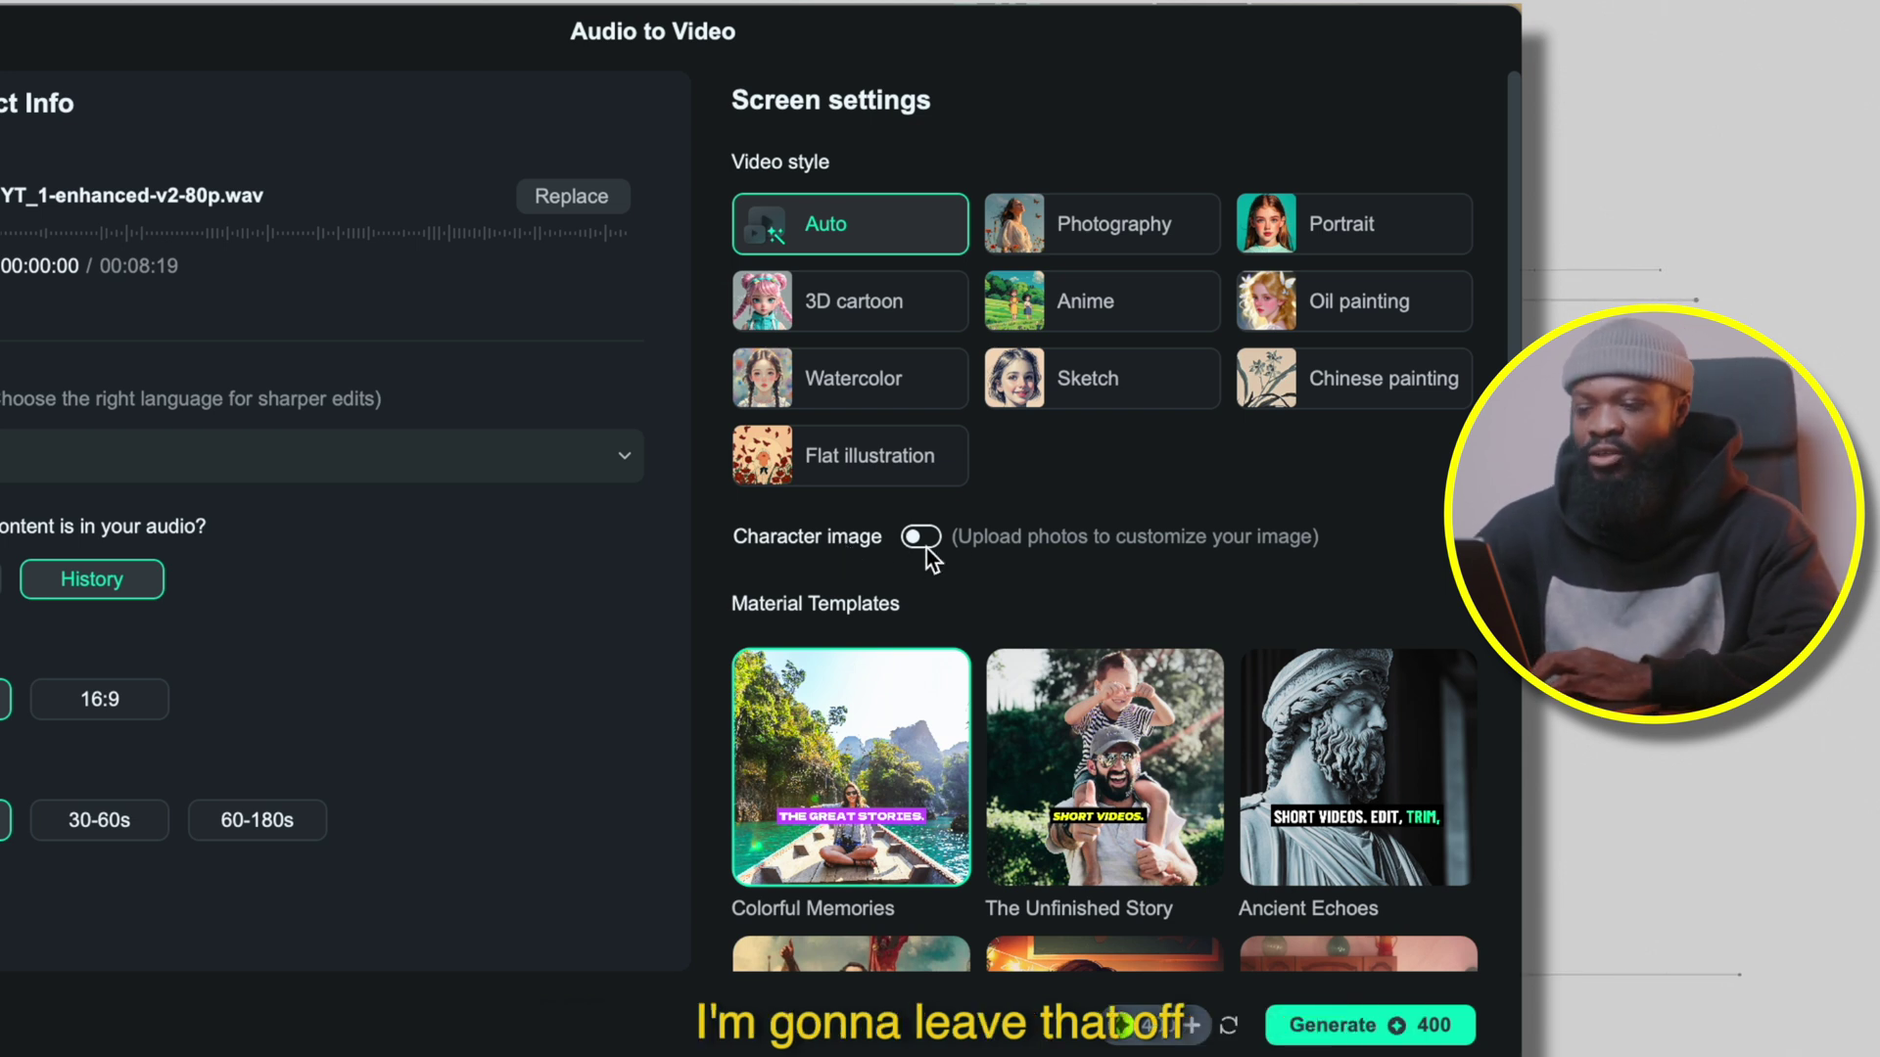
# Step: Choose the Ancient Echoes material template and generate the videos from the audio
pyautogui.scroll(-10, 977, 702)
pyautogui.scroll(6, 977, 702)
pyautogui.scroll(-5, 977, 702)
pyautogui.scroll(7, 1059, 573)
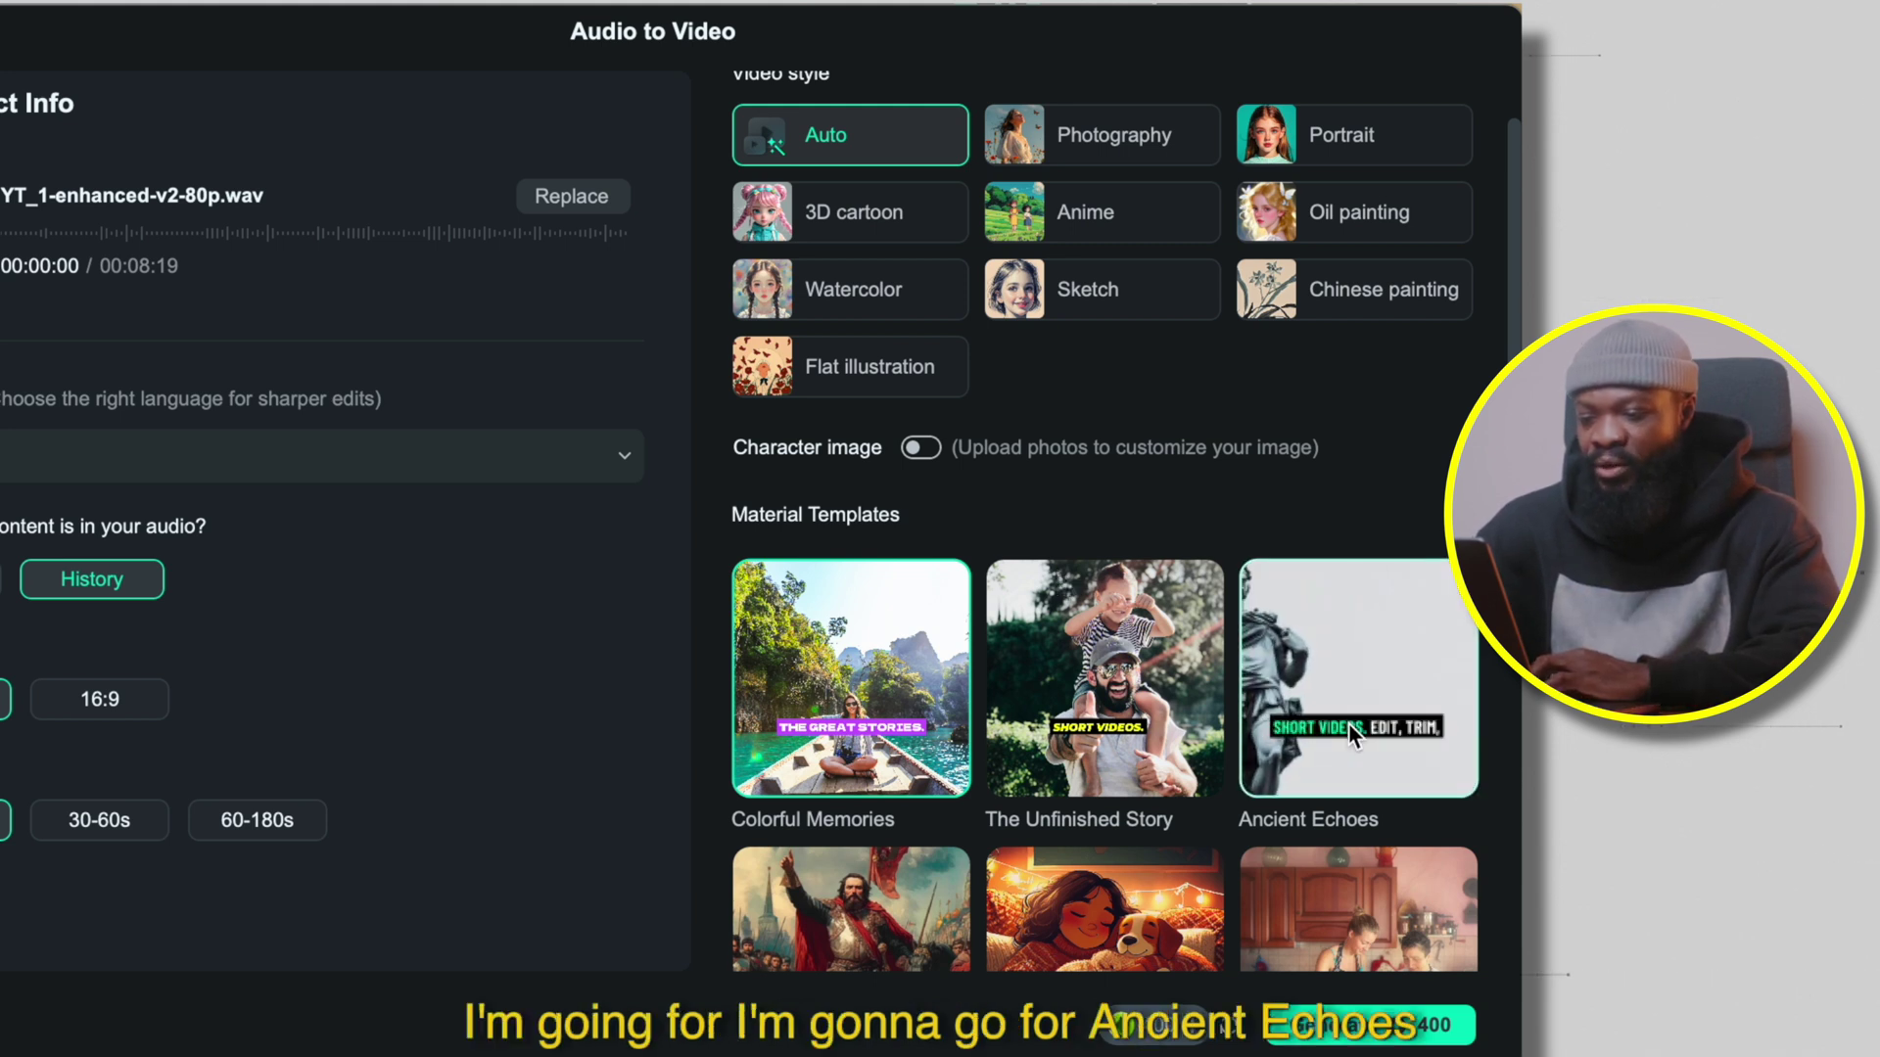
pyautogui.scroll(-3, 1348, 722)
pyautogui.scroll(-4, 1348, 723)
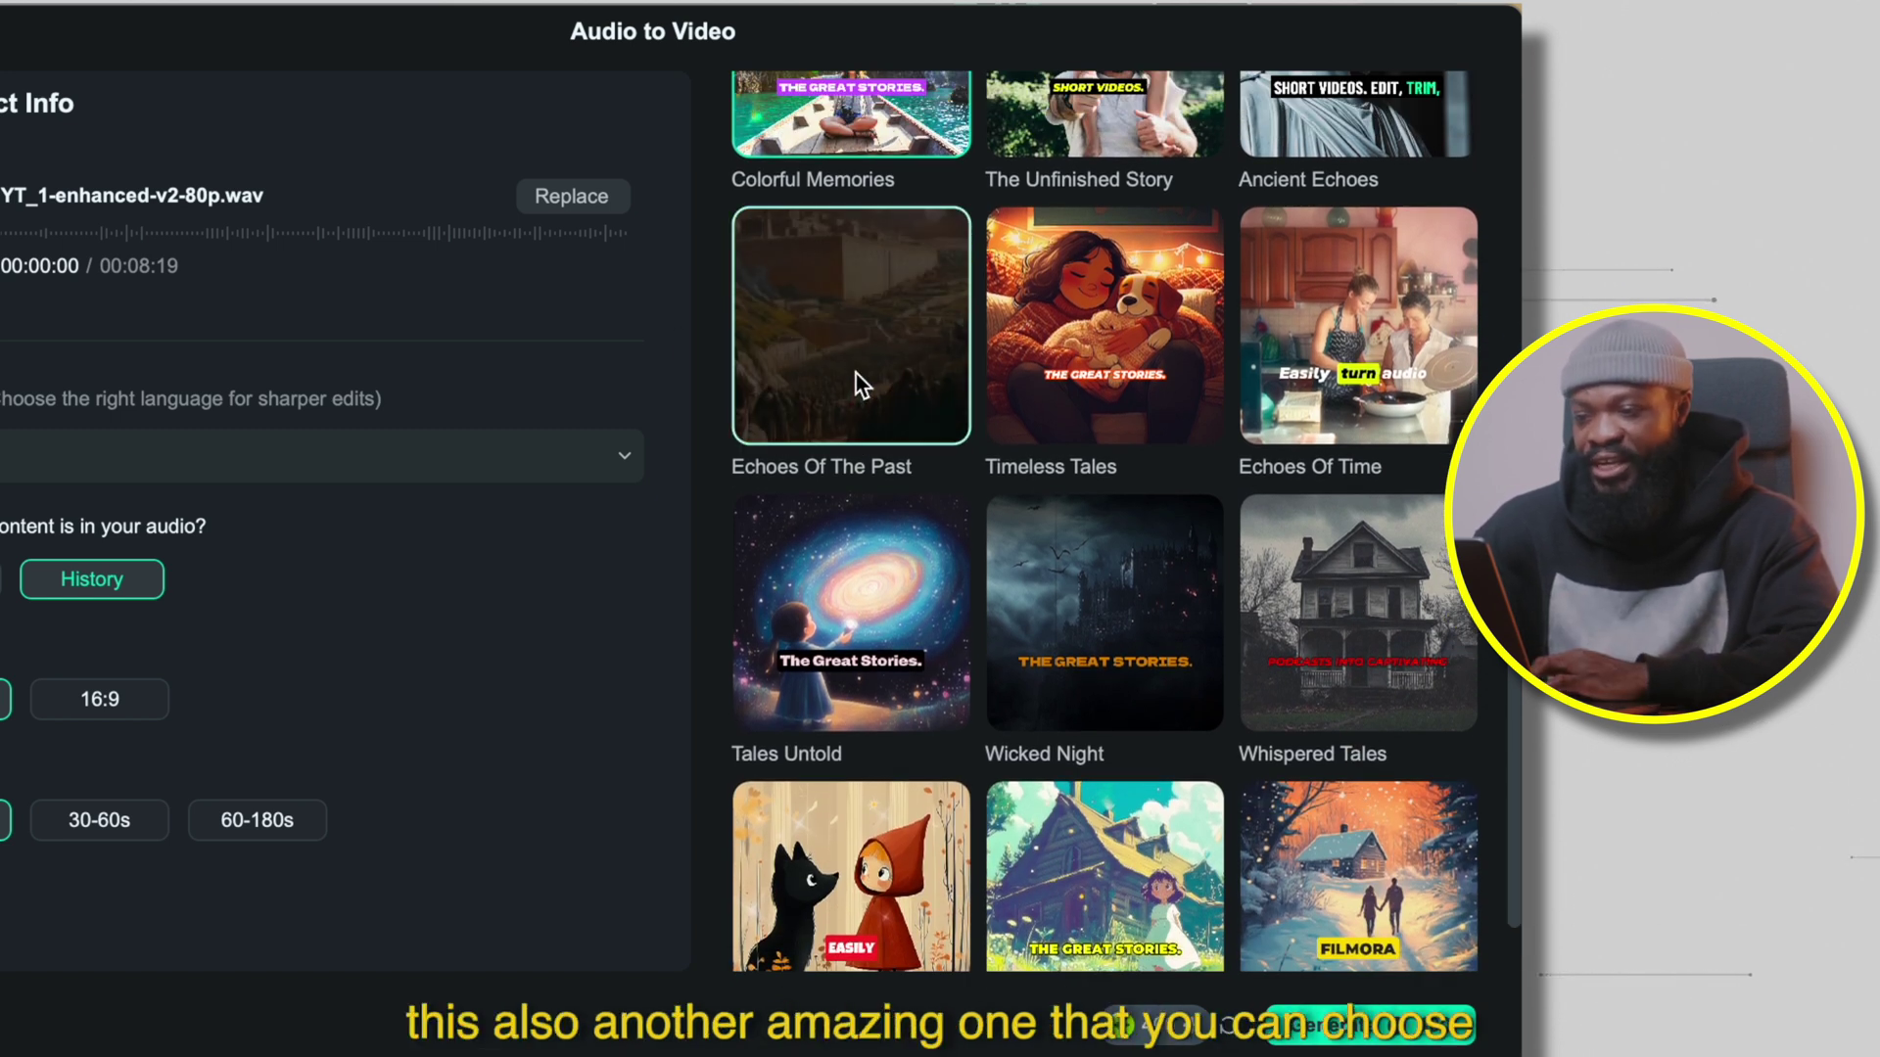
pyautogui.scroll(3, 856, 373)
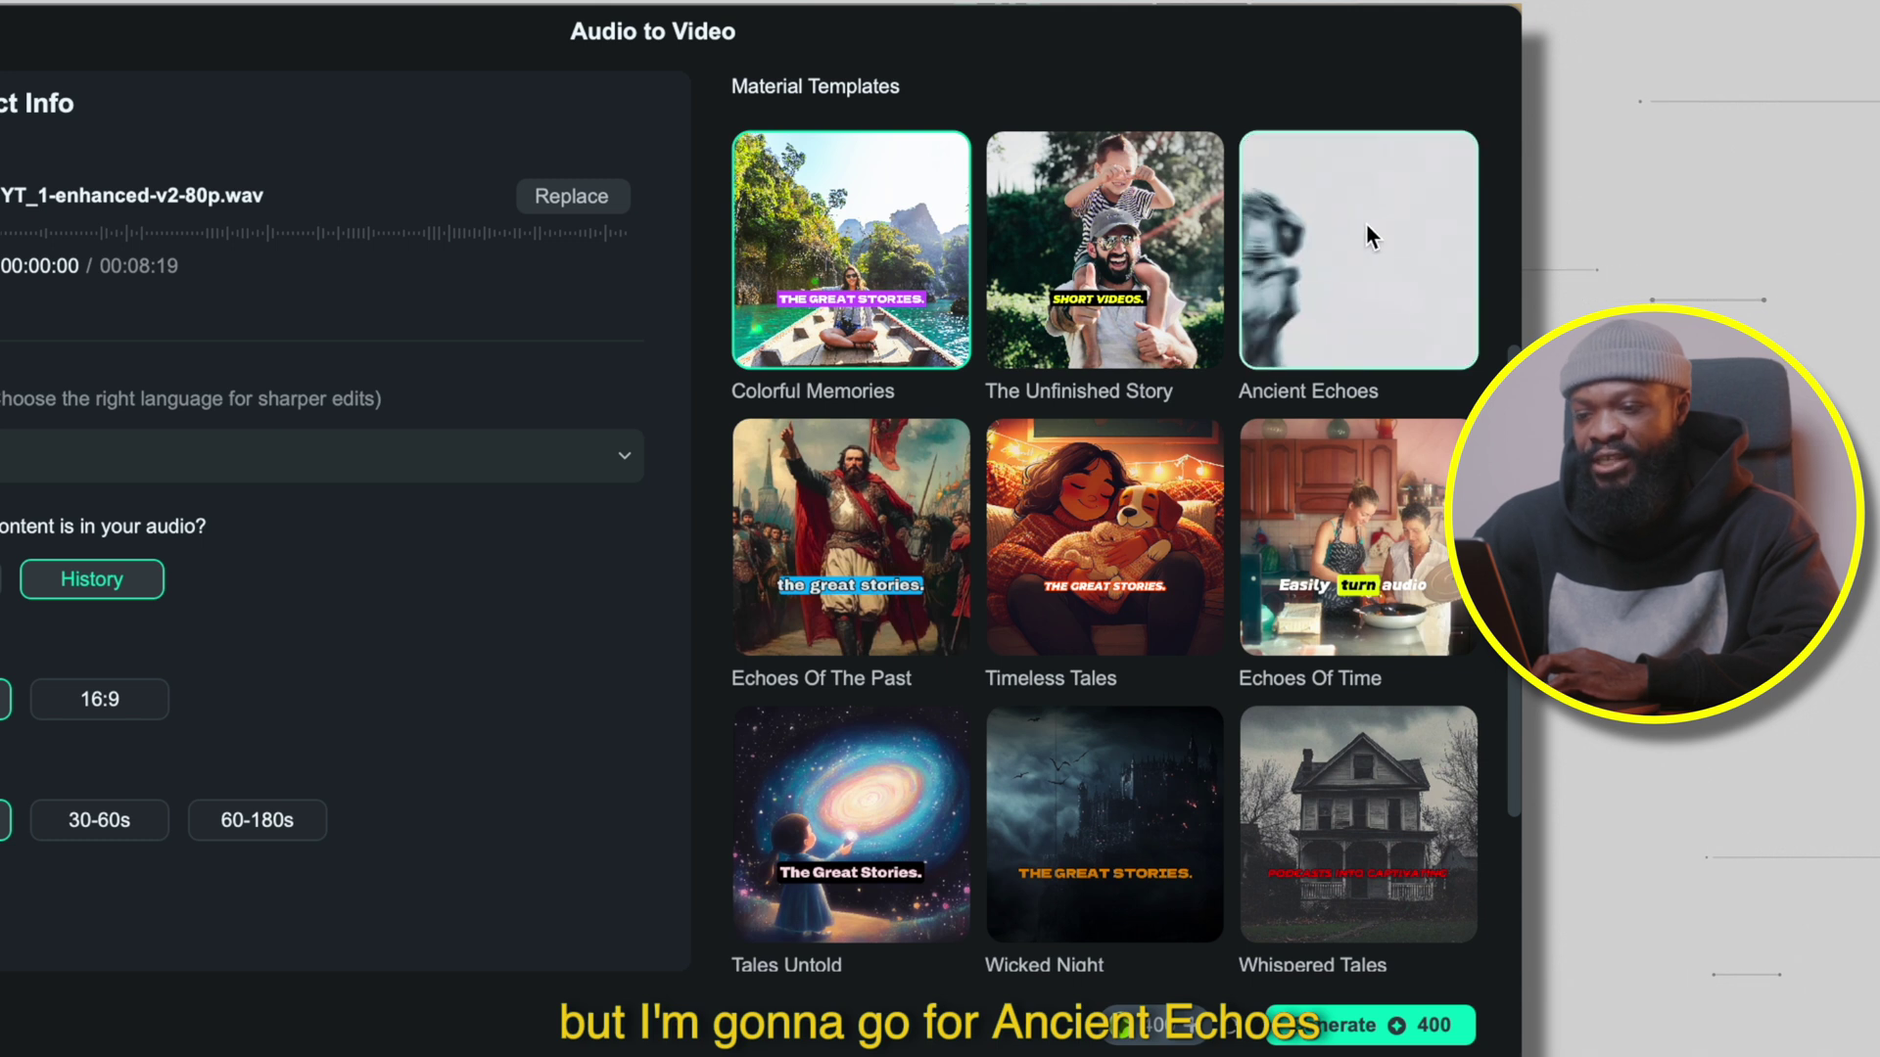
pyautogui.click(1357, 262)
pyautogui.scroll(-4, 1224, 538)
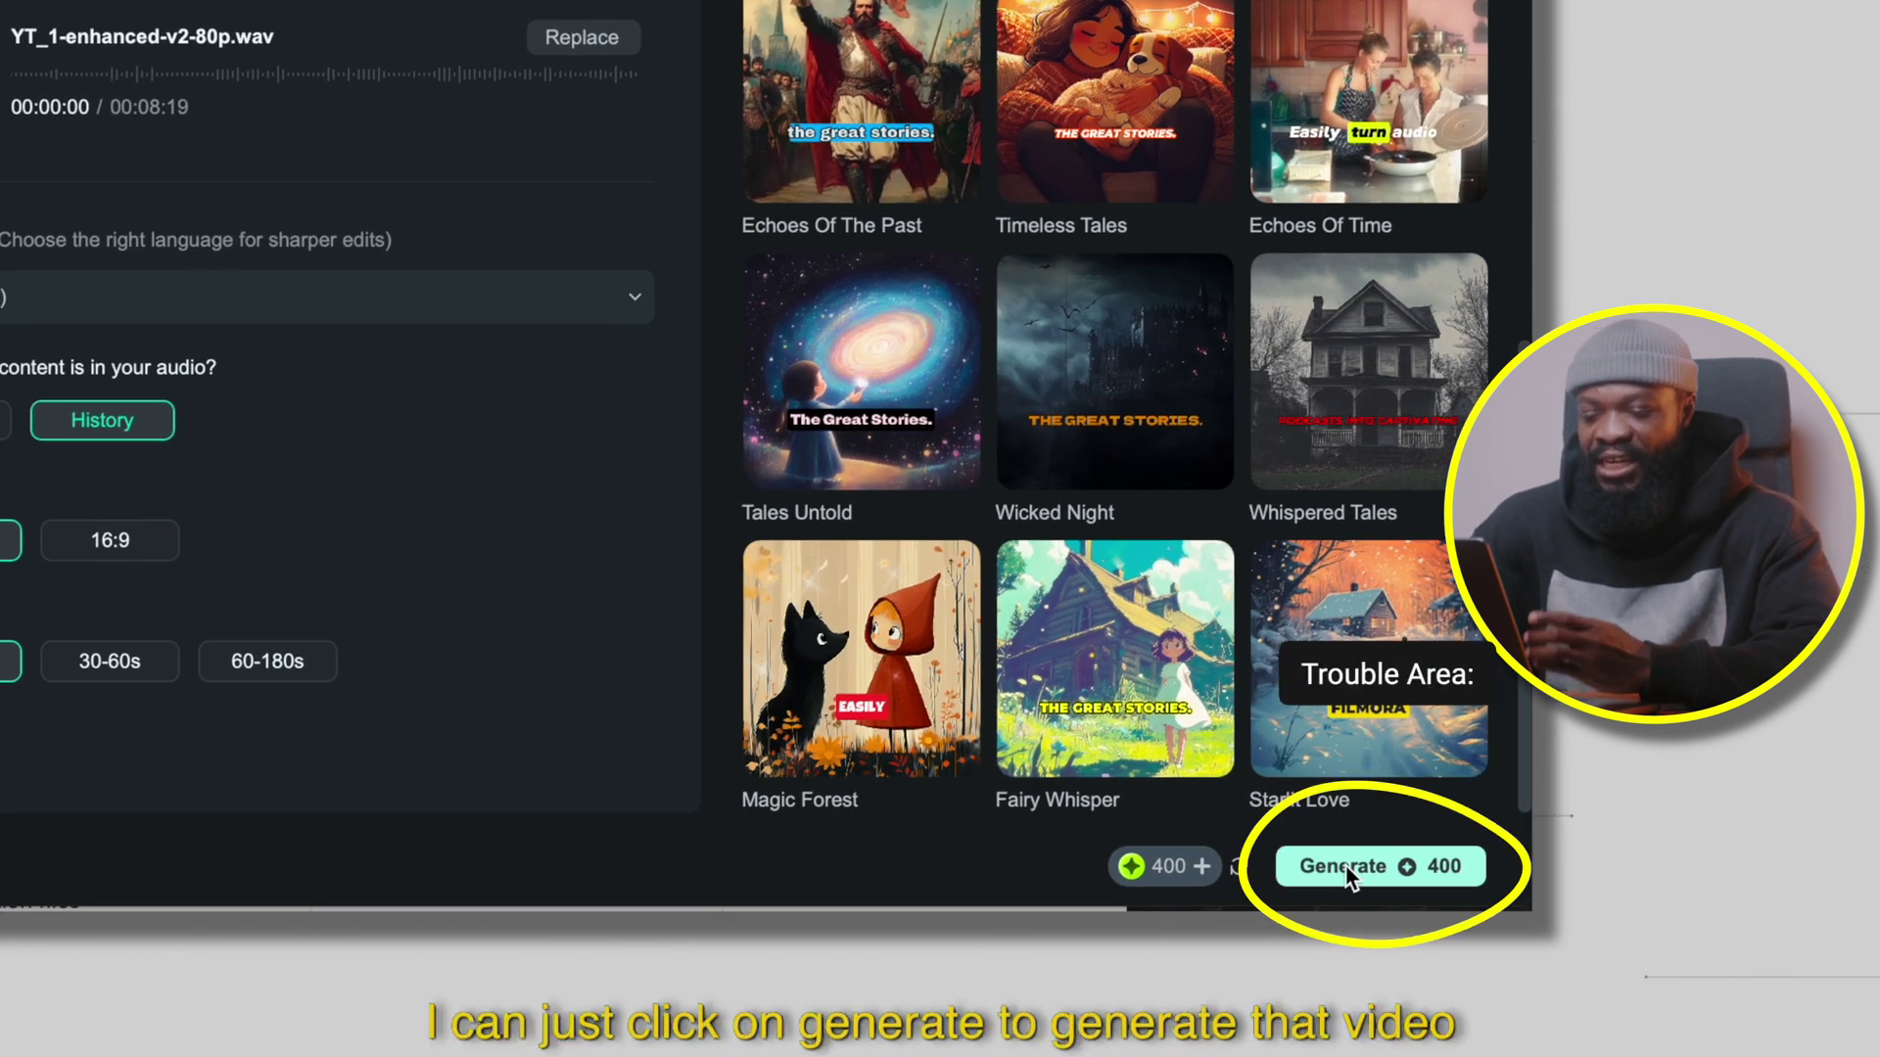
pyautogui.click(1349, 874)
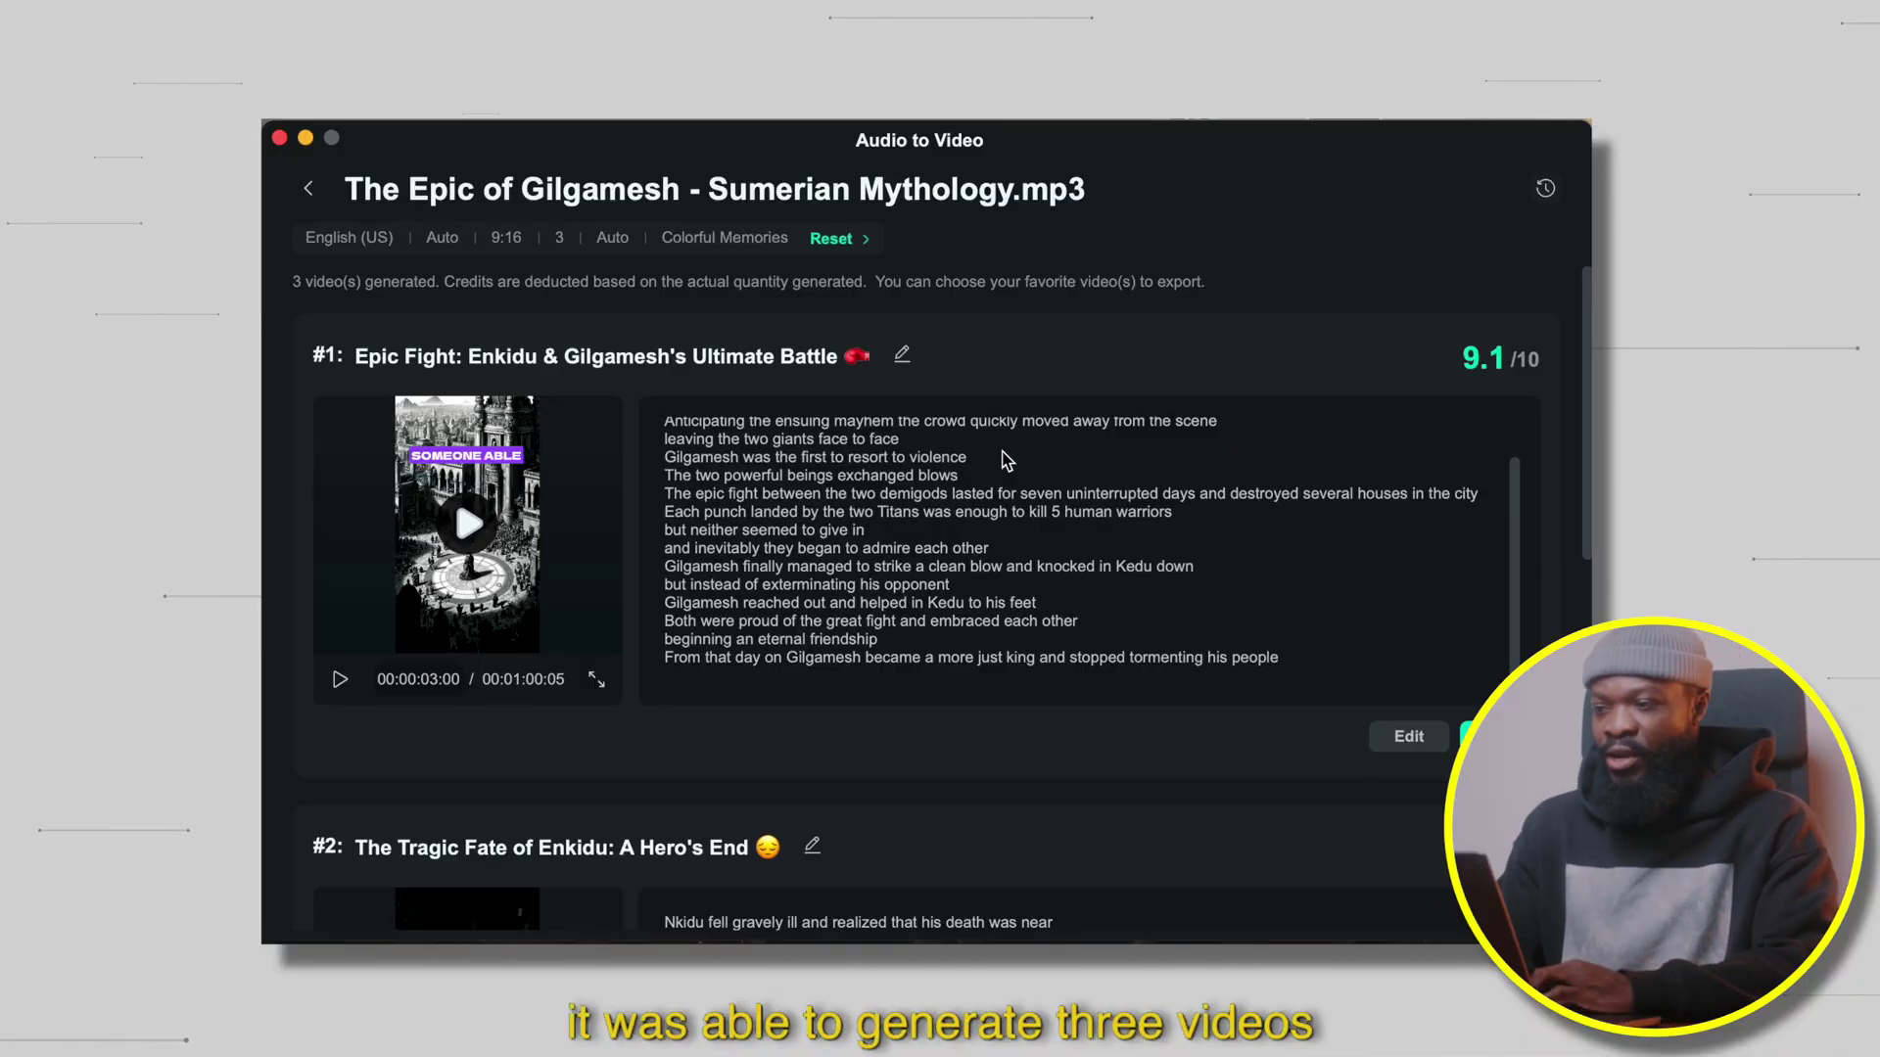
# Step: Review the first generated video's script and score, and check its title editing option
pyautogui.scroll(-10, 807, 783)
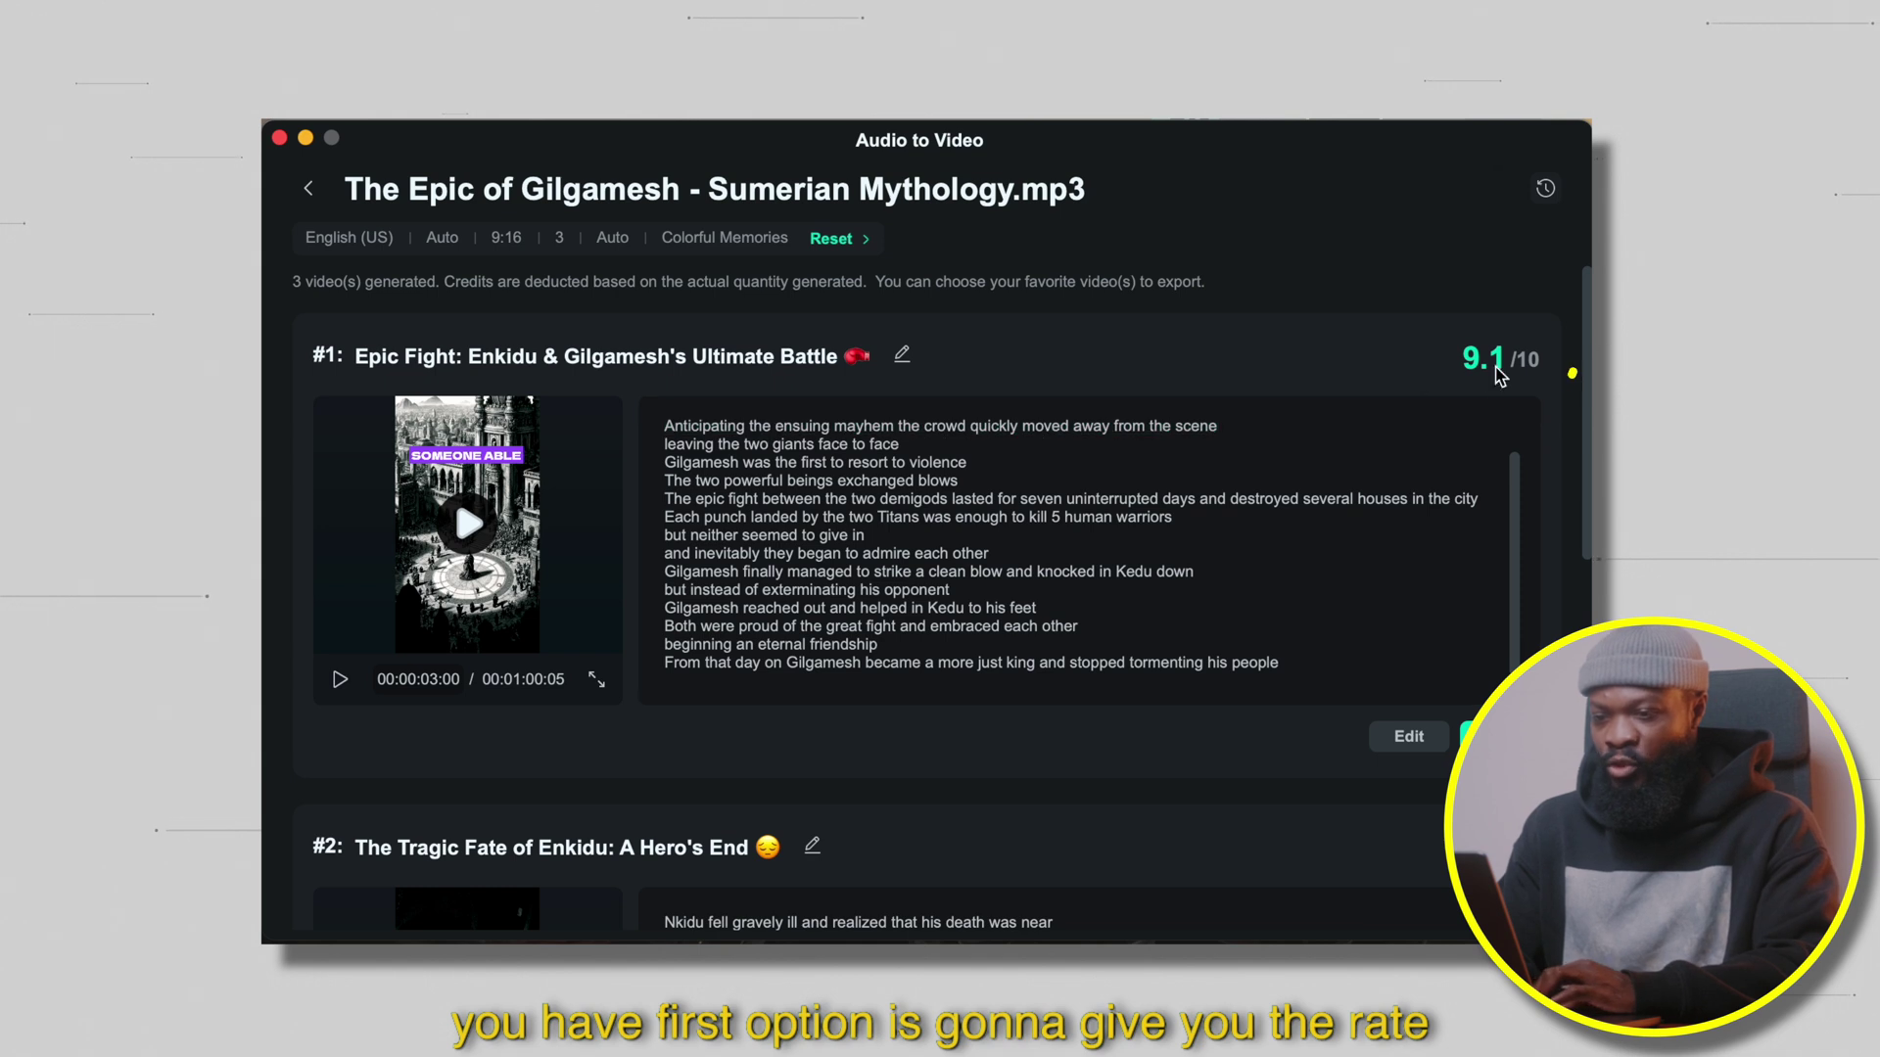
pyautogui.scroll(-1, 1012, 619)
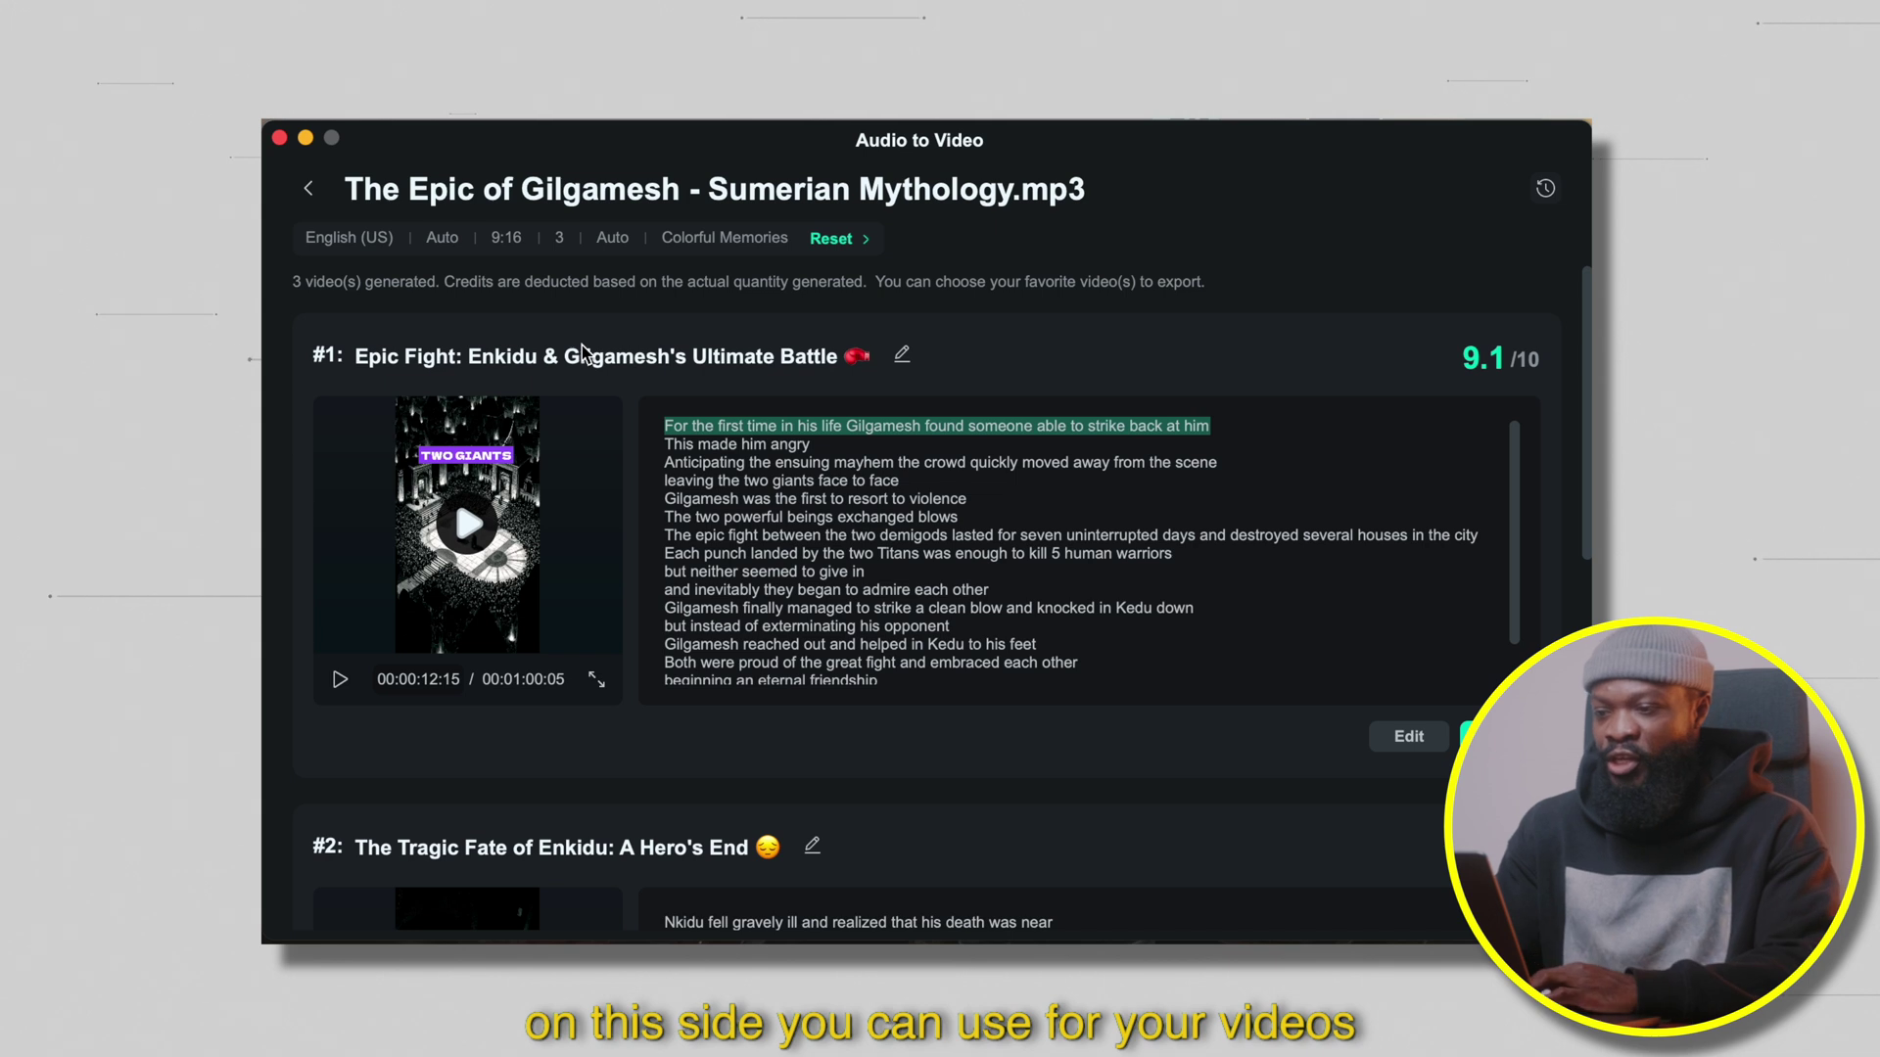
pyautogui.click(905, 356)
pyautogui.click(1422, 369)
# Step: Look through the remaining generated videos and preview the second and third ones
pyautogui.scroll(-5, 525, 670)
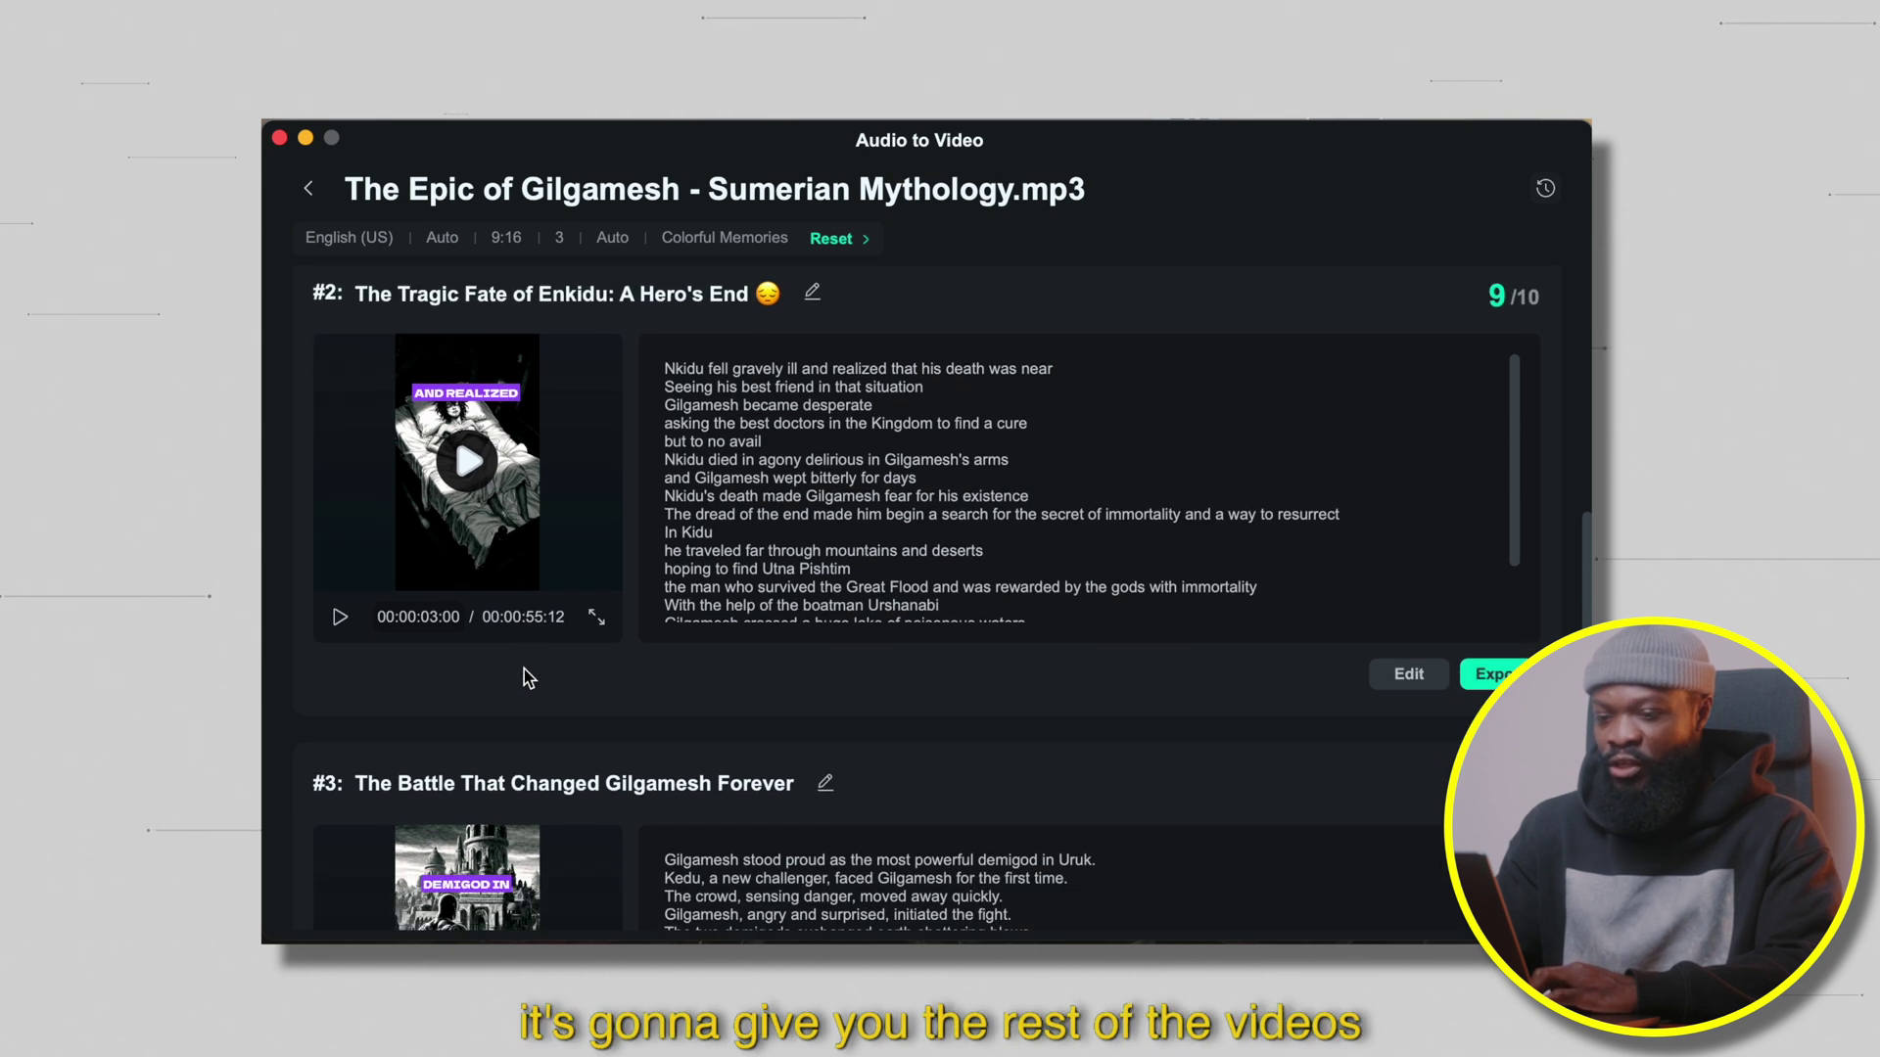
pyautogui.scroll(-3, 528, 678)
pyautogui.scroll(5, 529, 677)
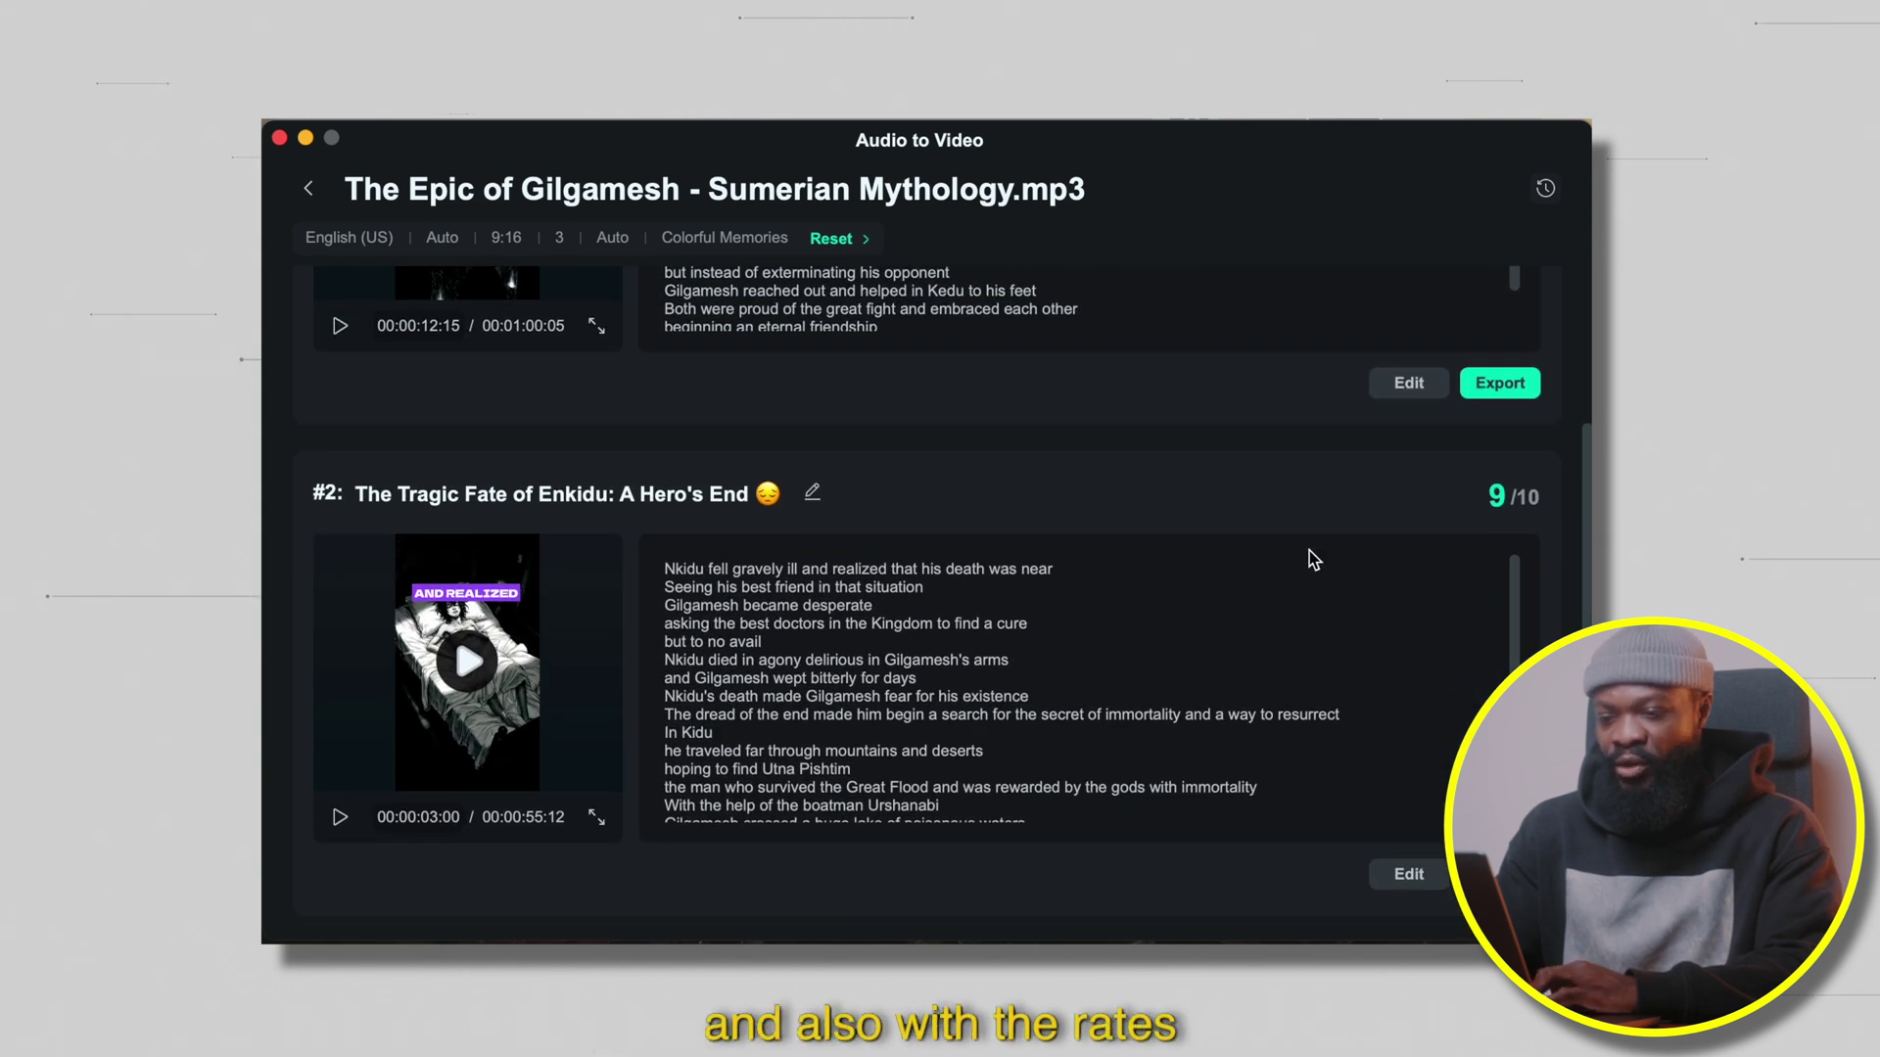
pyautogui.click(463, 656)
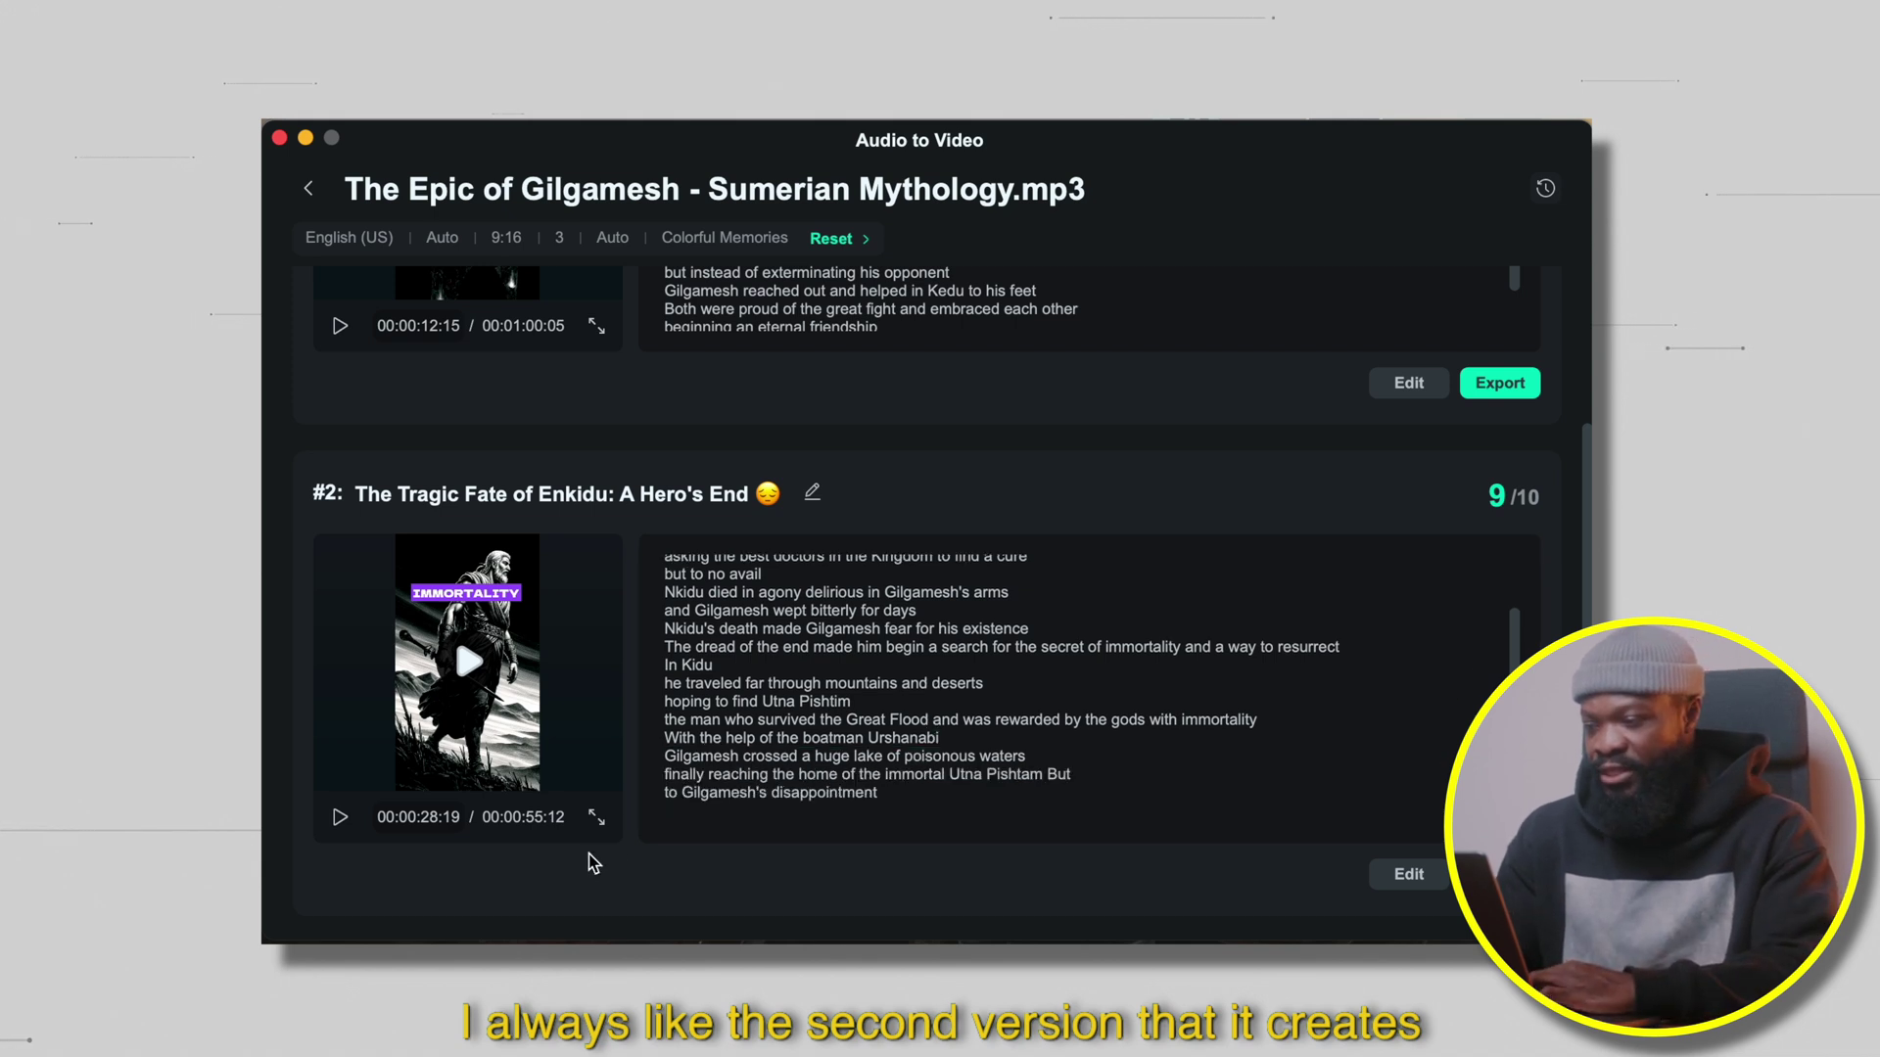
pyautogui.scroll(-5, 594, 861)
pyautogui.click(475, 684)
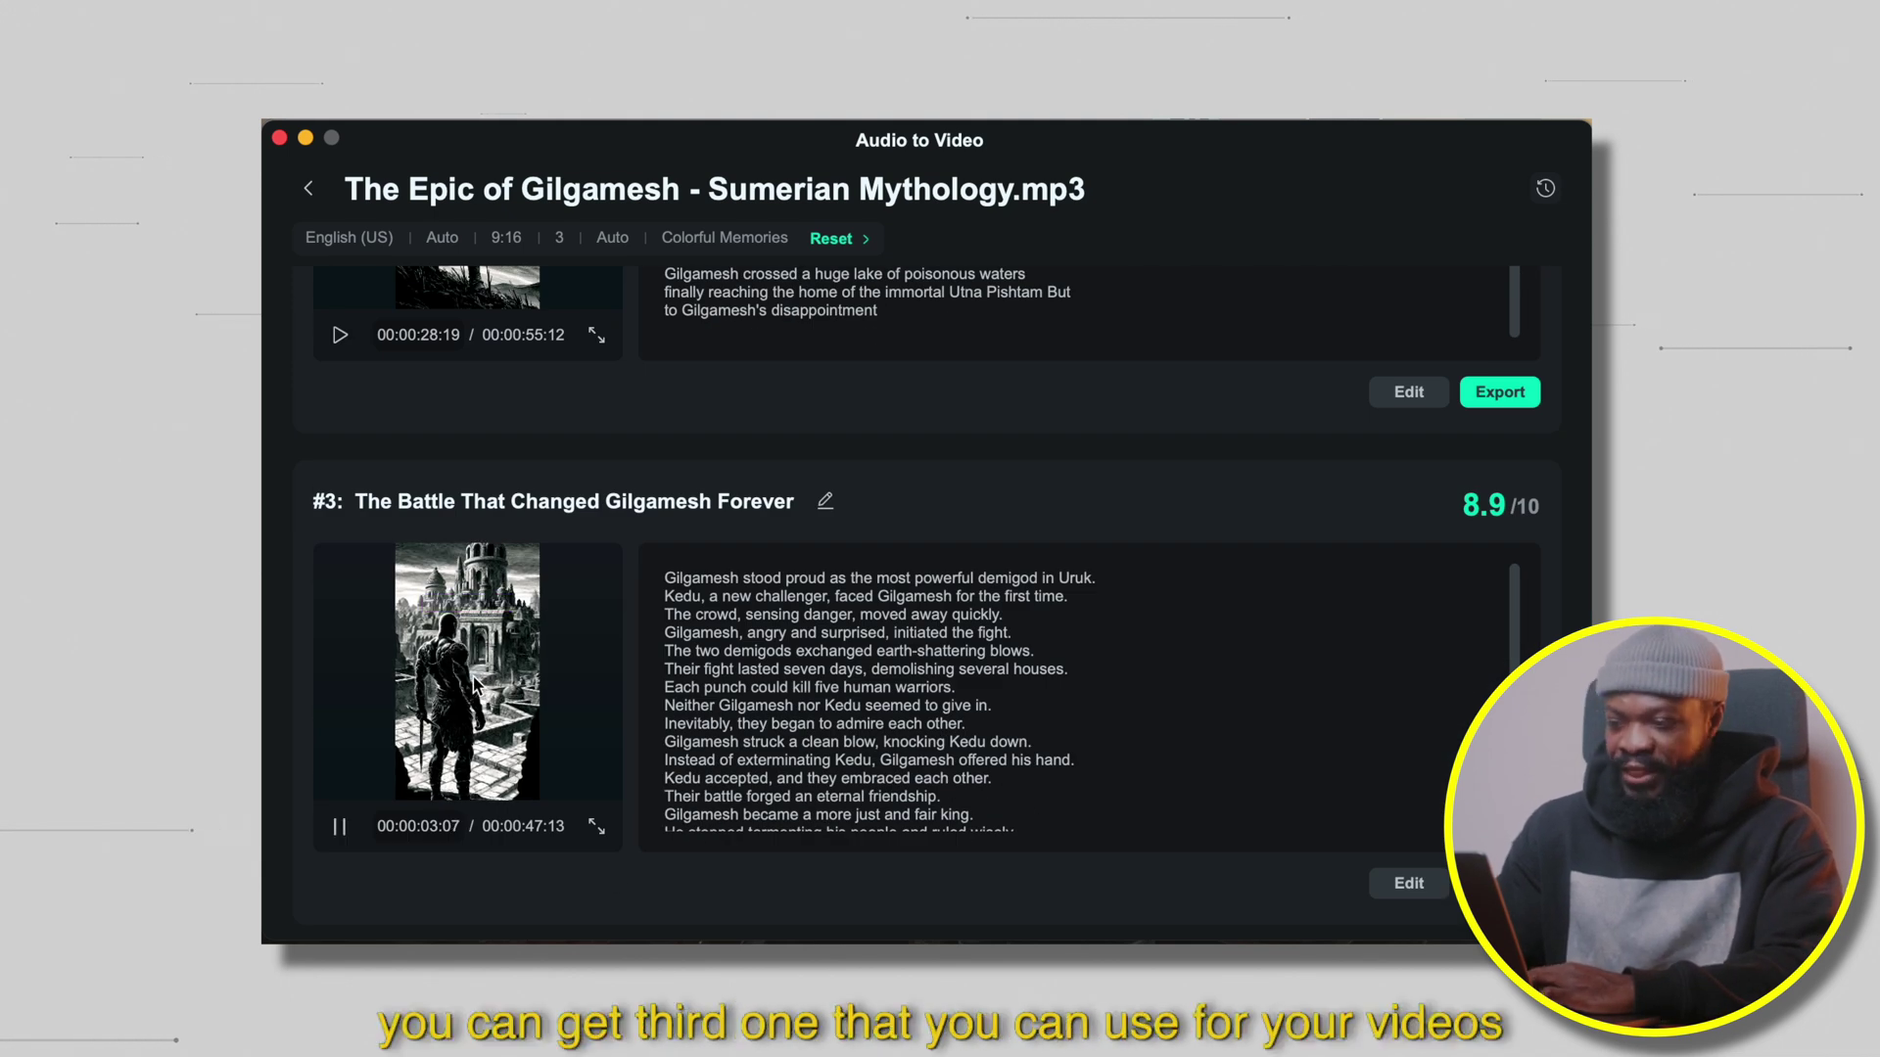
pyautogui.click(340, 828)
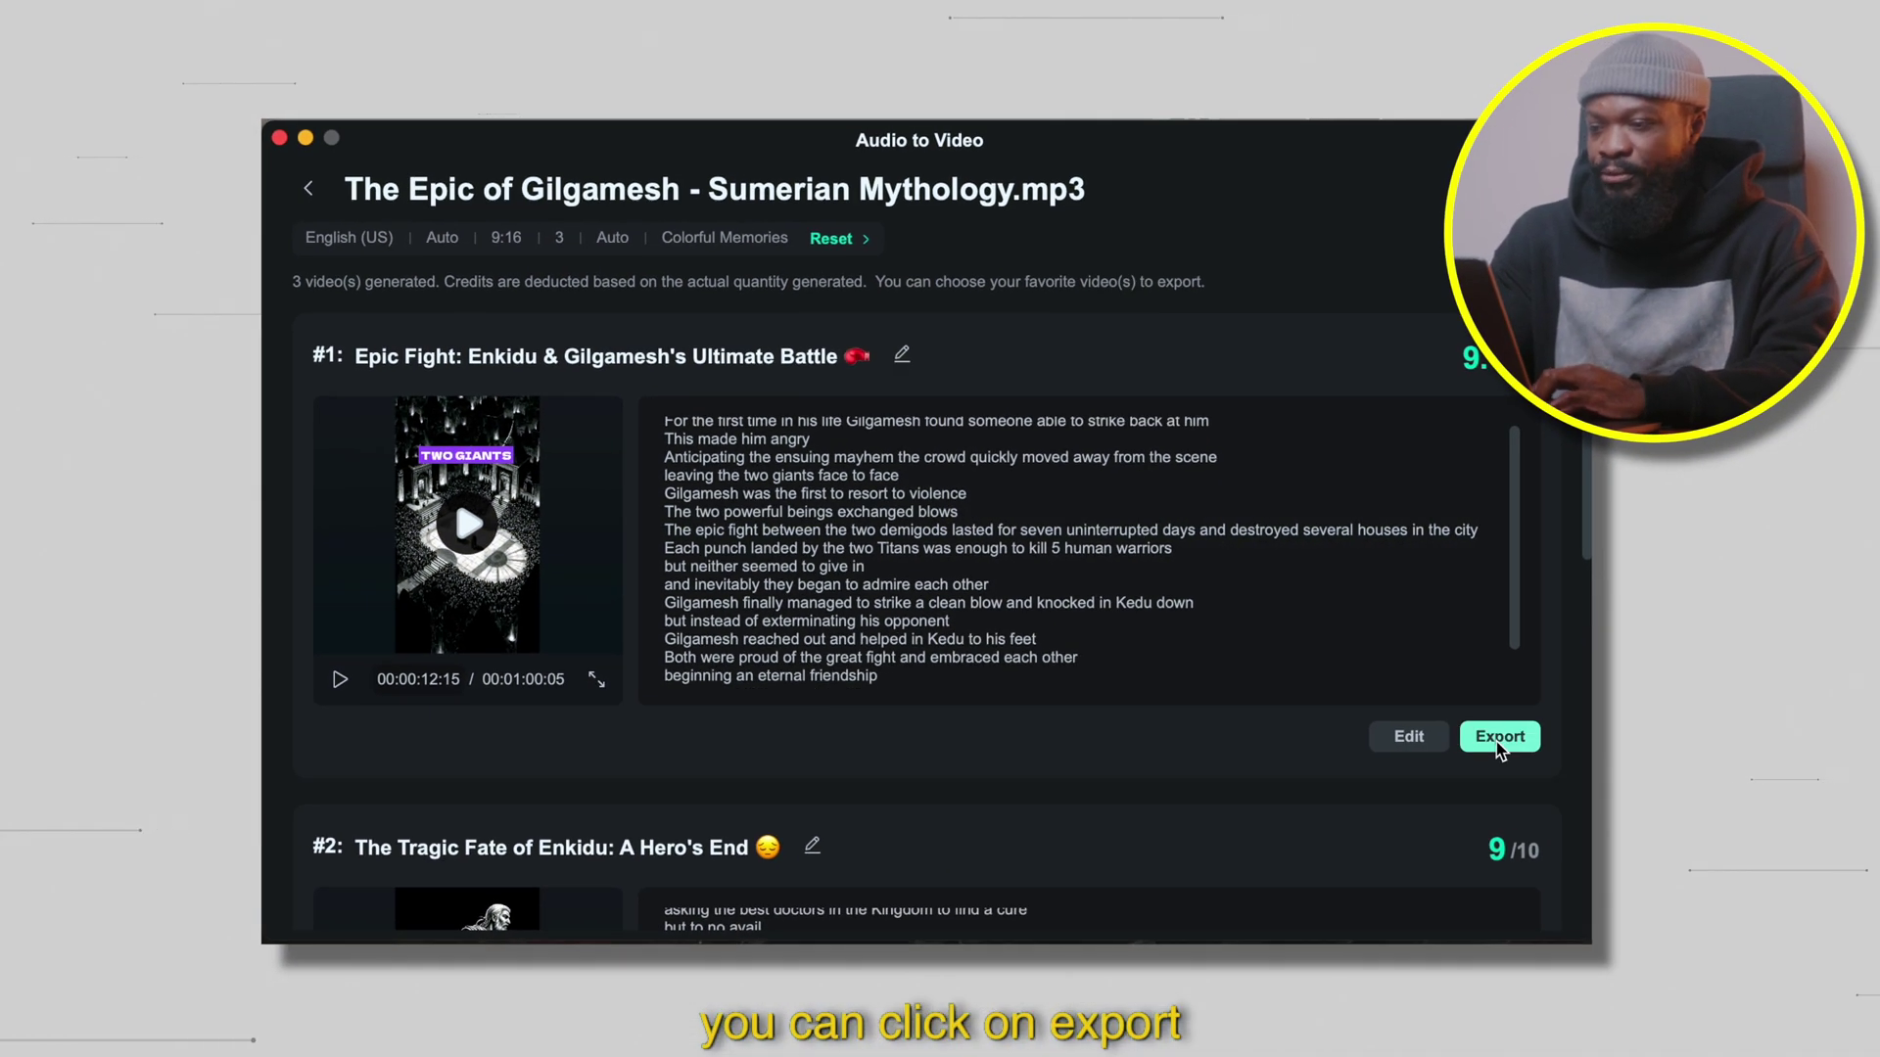
# Step: Export the first generated video using the device export settings for iPhone, and open the folder containing the exported file
pyautogui.click(1500, 744)
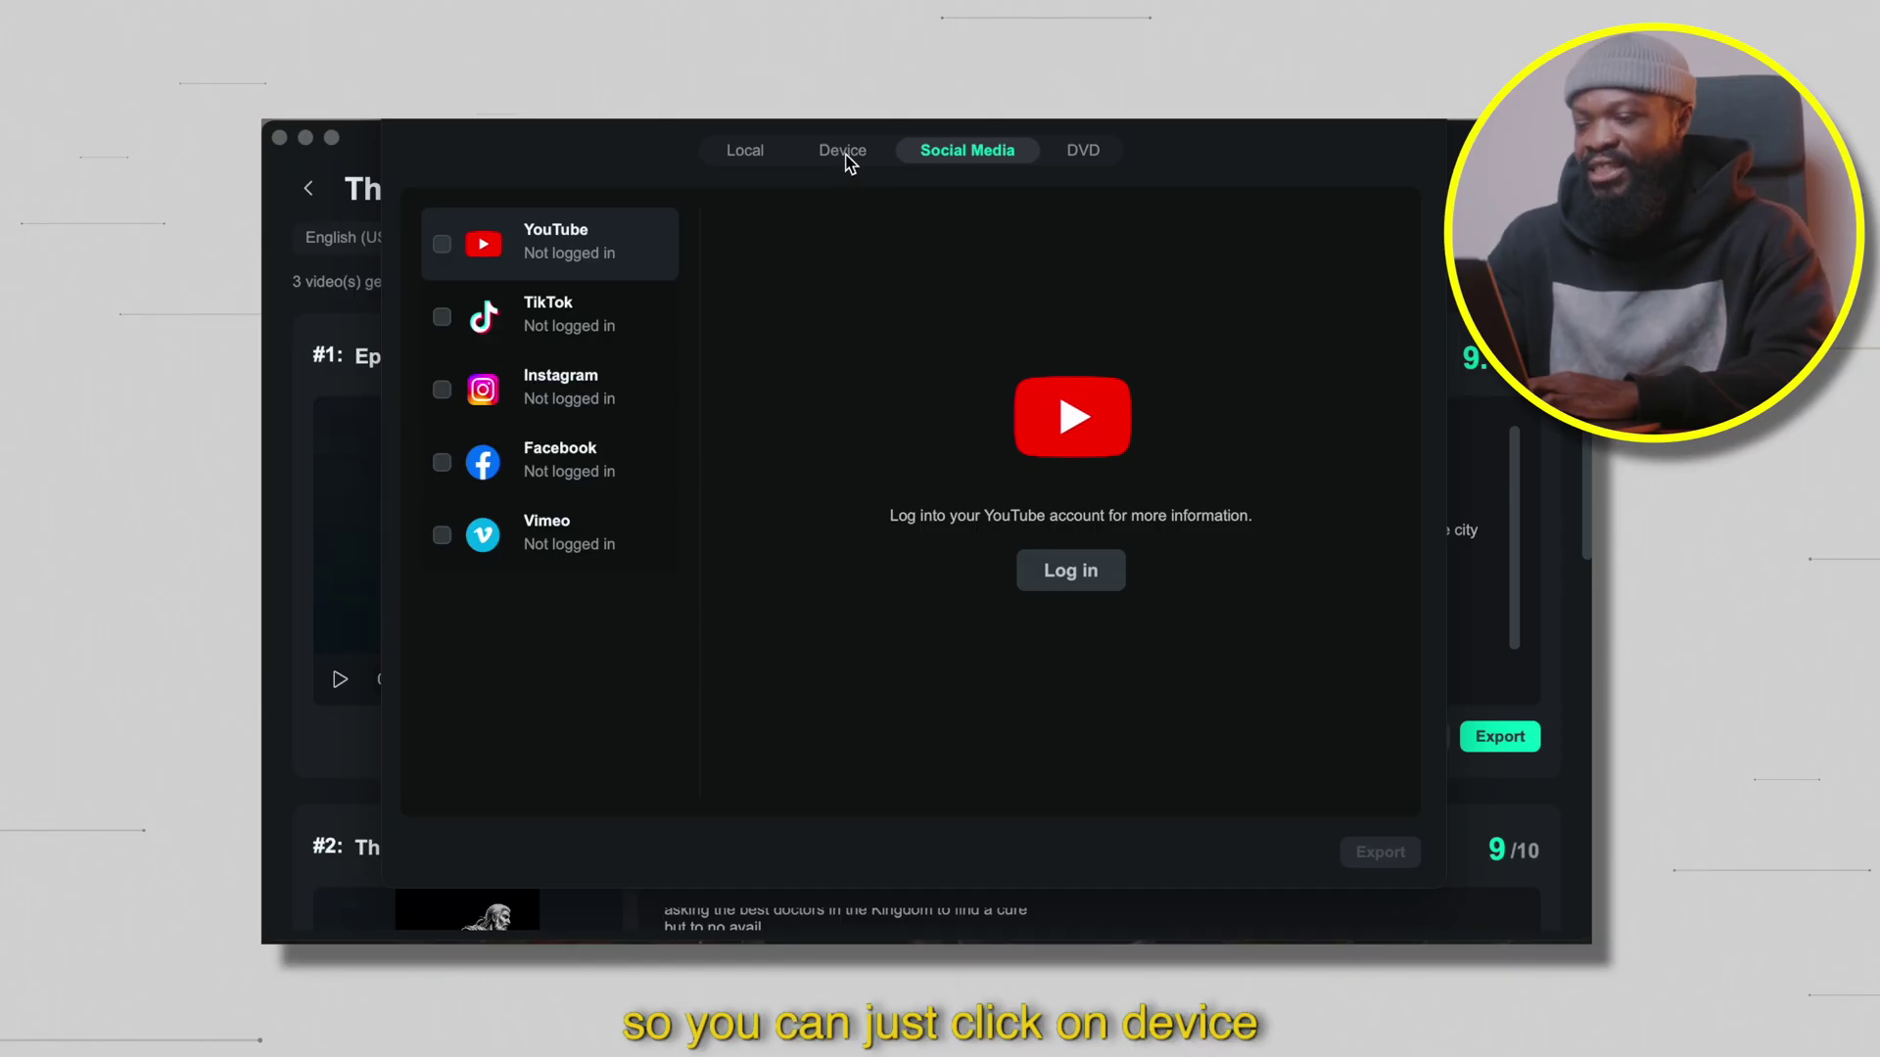
pyautogui.click(844, 151)
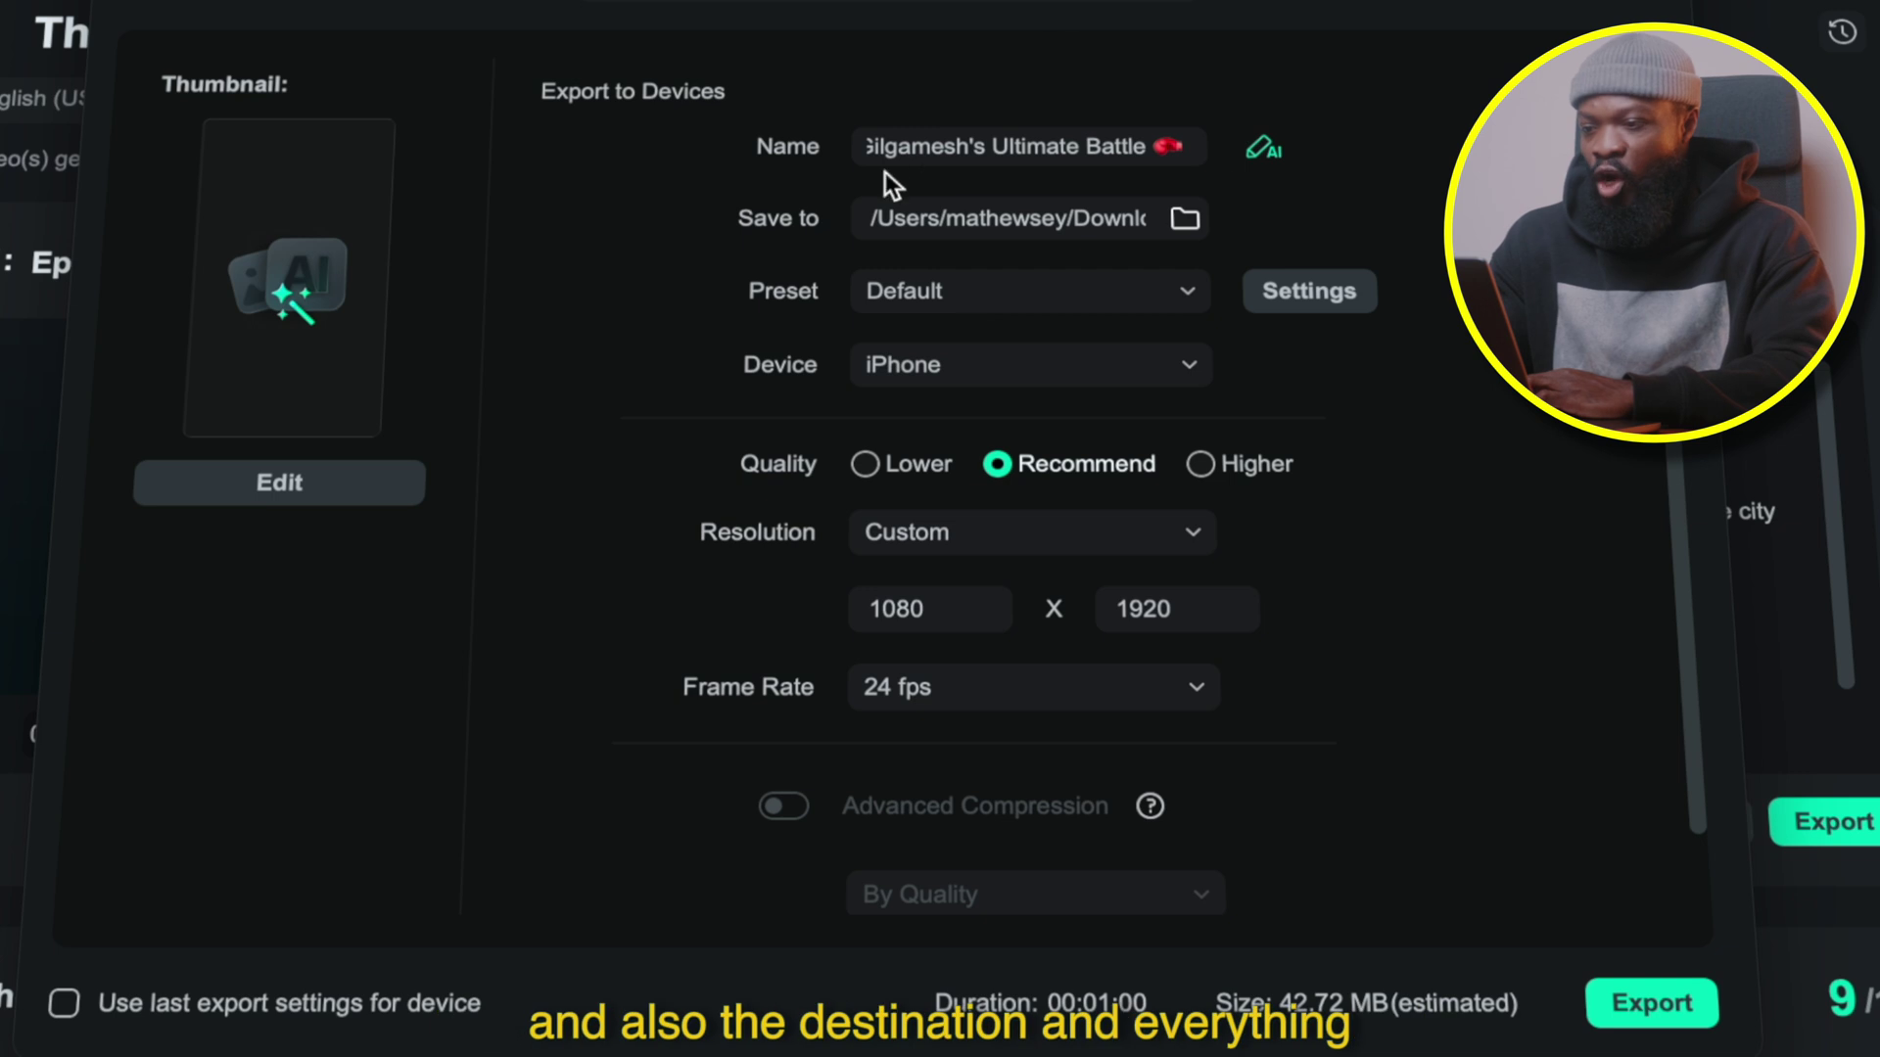
pyautogui.click(989, 218)
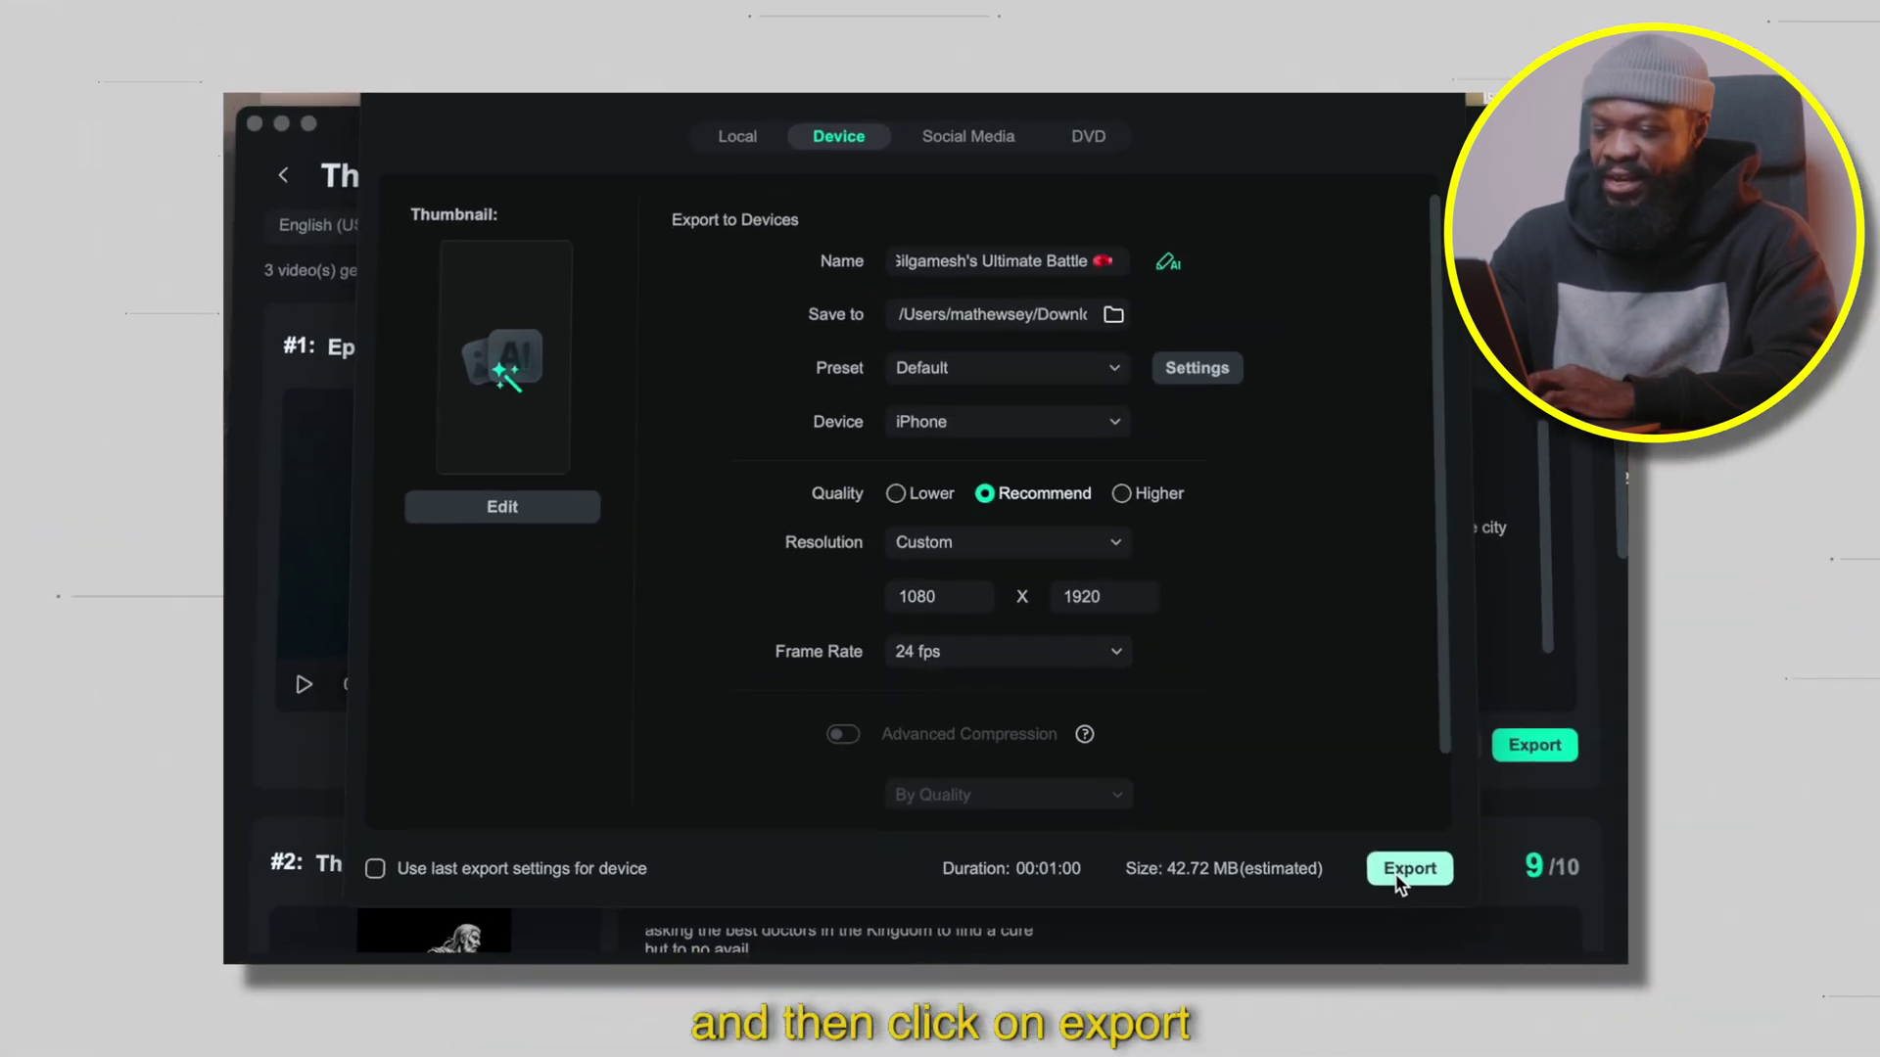
pyautogui.click(1652, 1002)
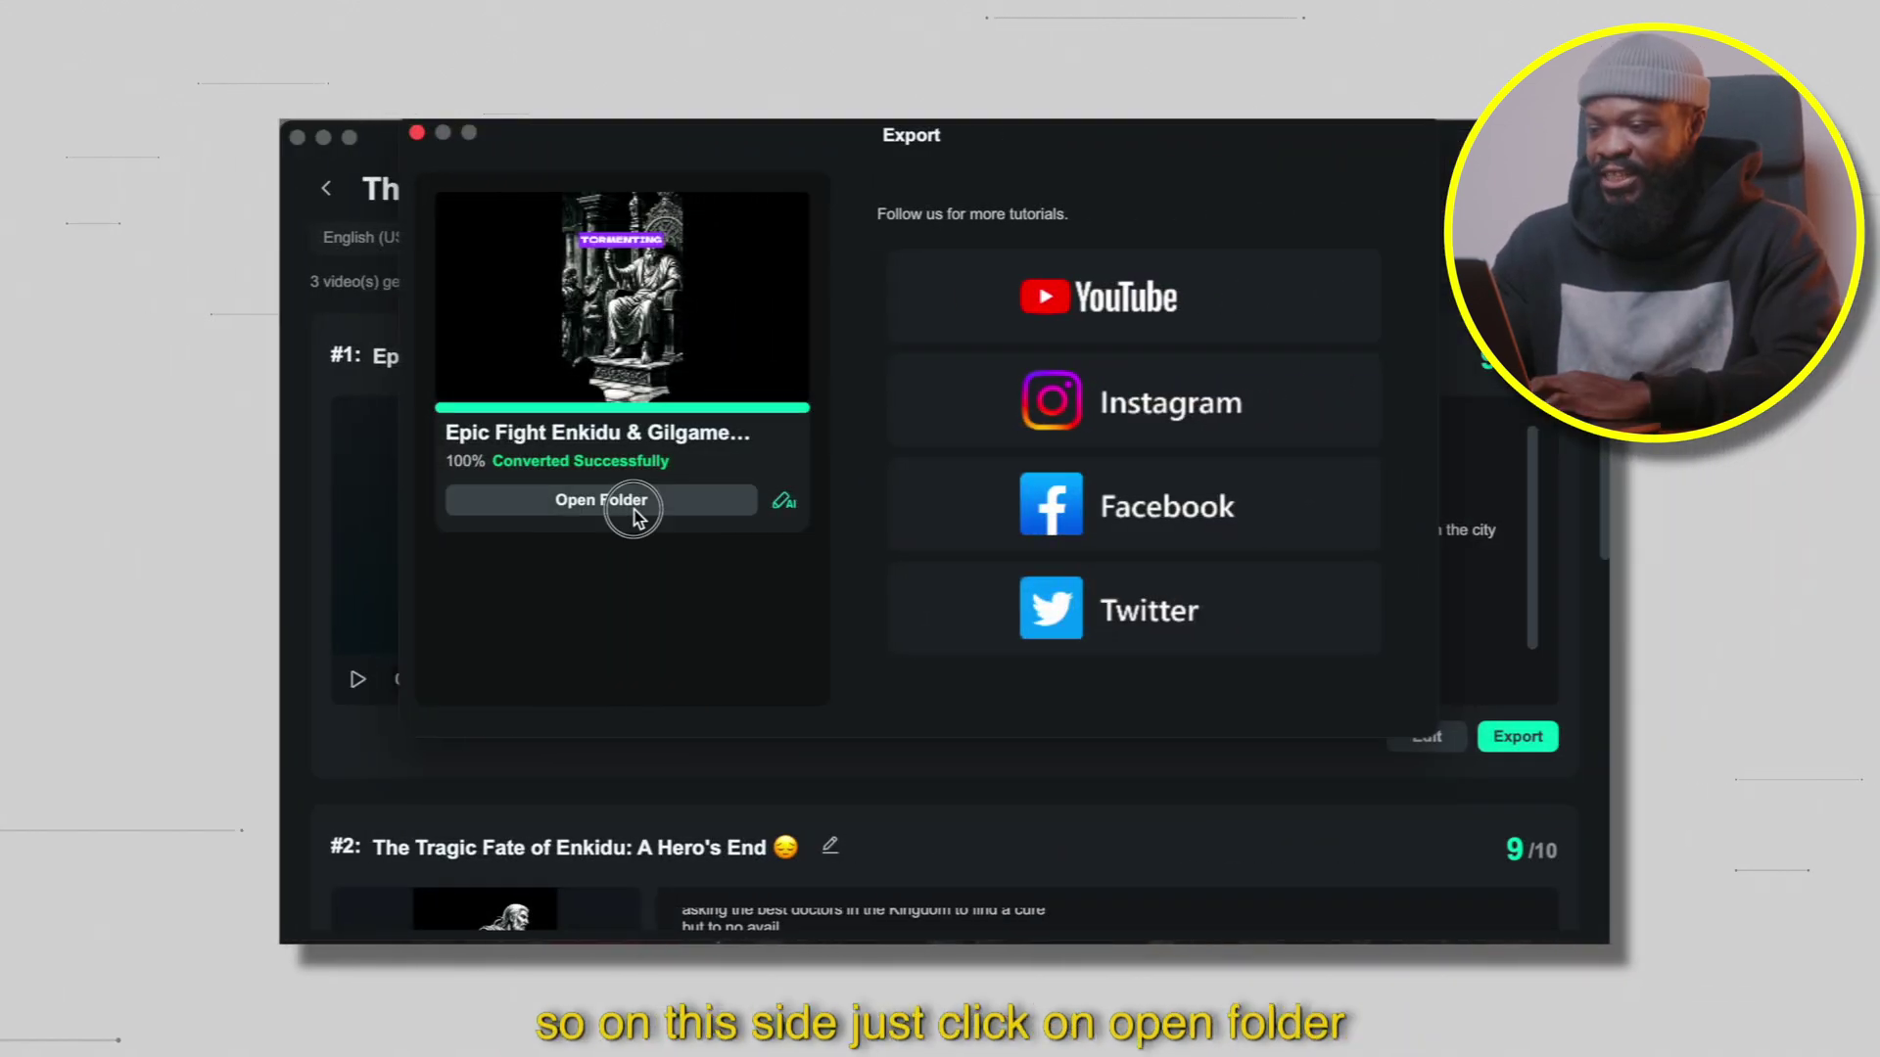
pyautogui.click(626, 502)
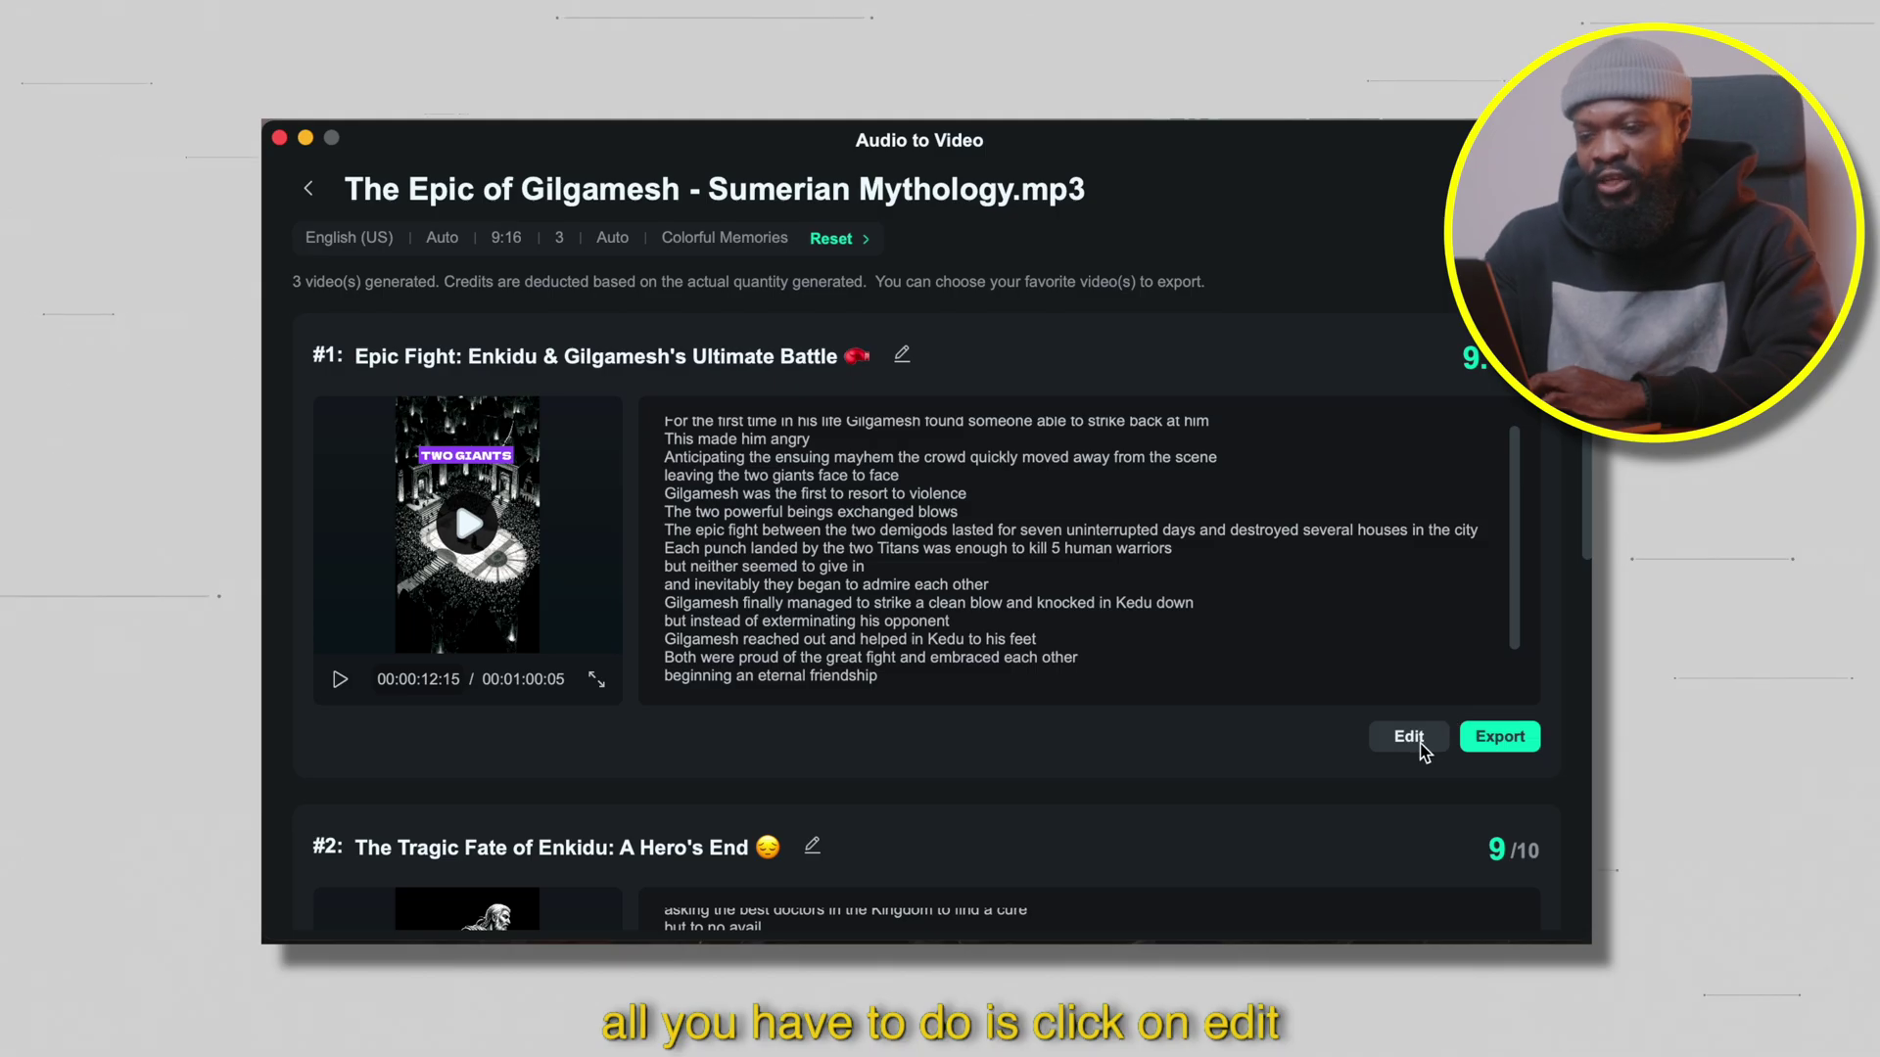
# Step: Open the first generated video for full editing and browse the caption text templates for its opening clip
pyautogui.click(1419, 744)
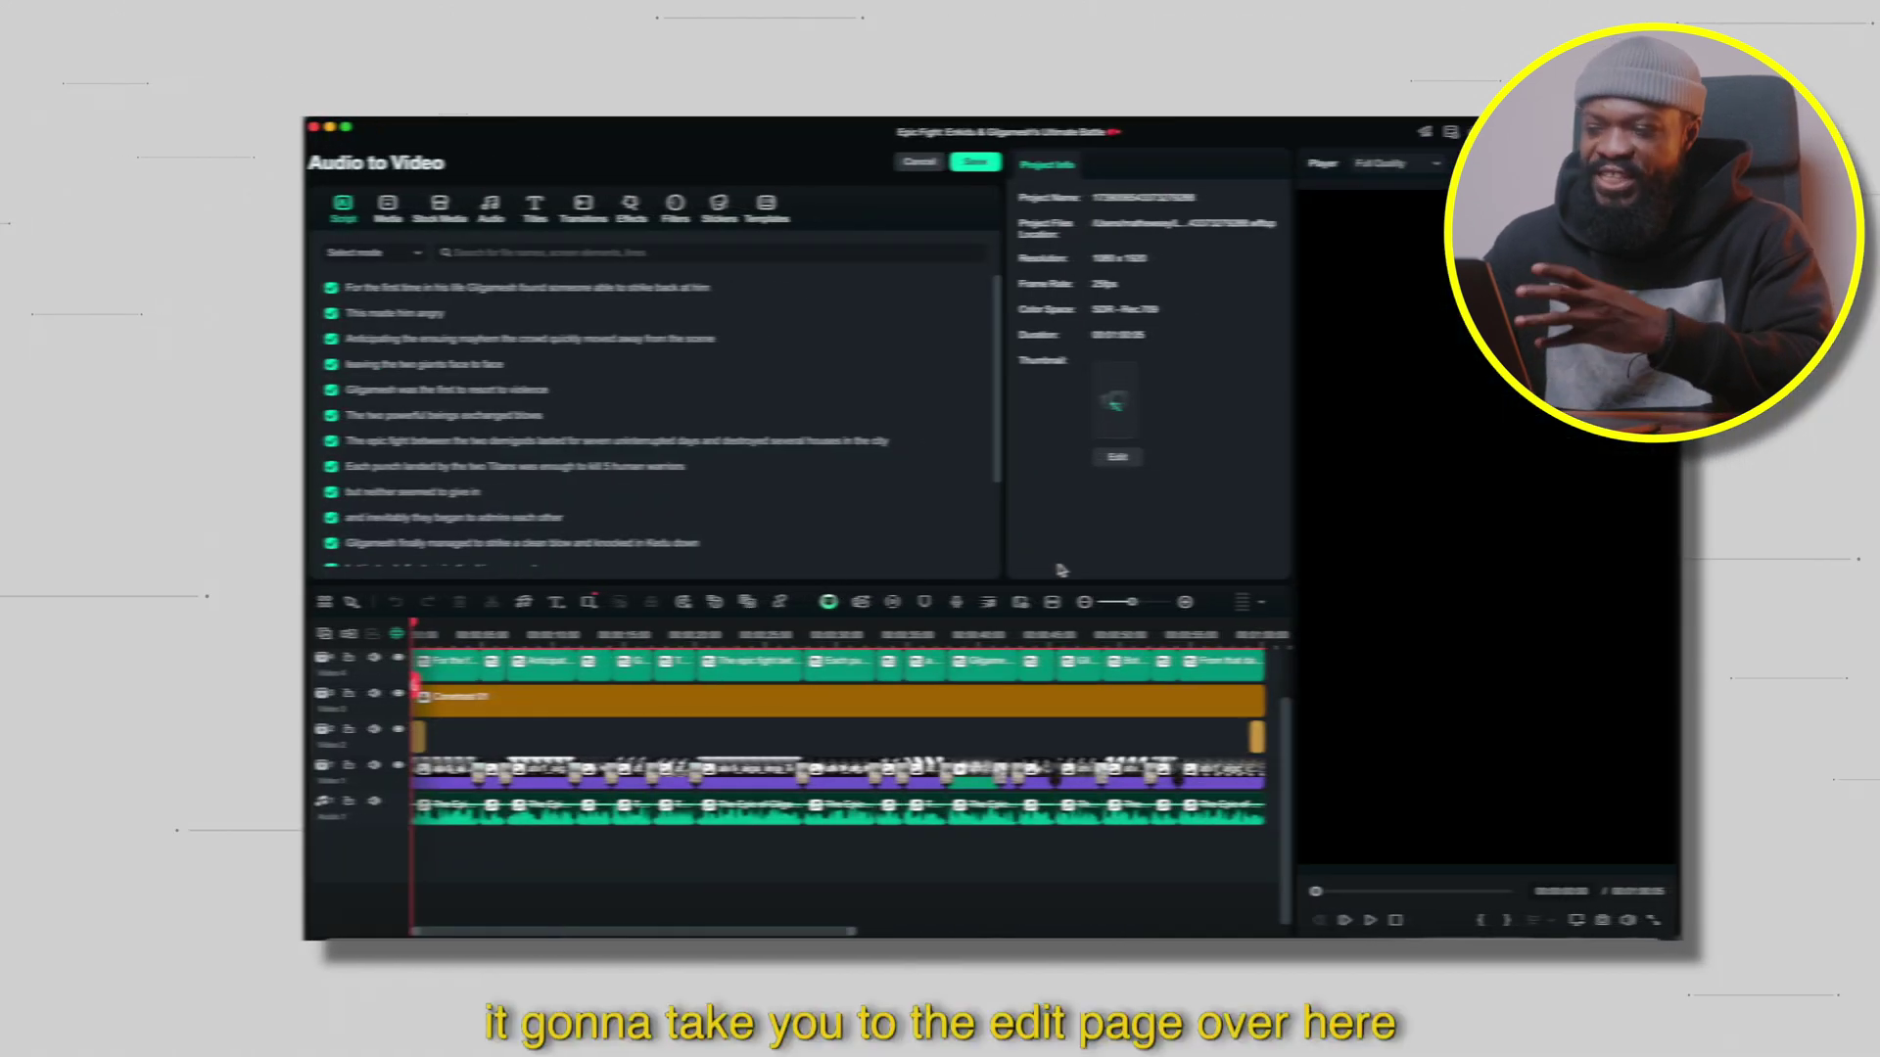
pyautogui.click(373, 777)
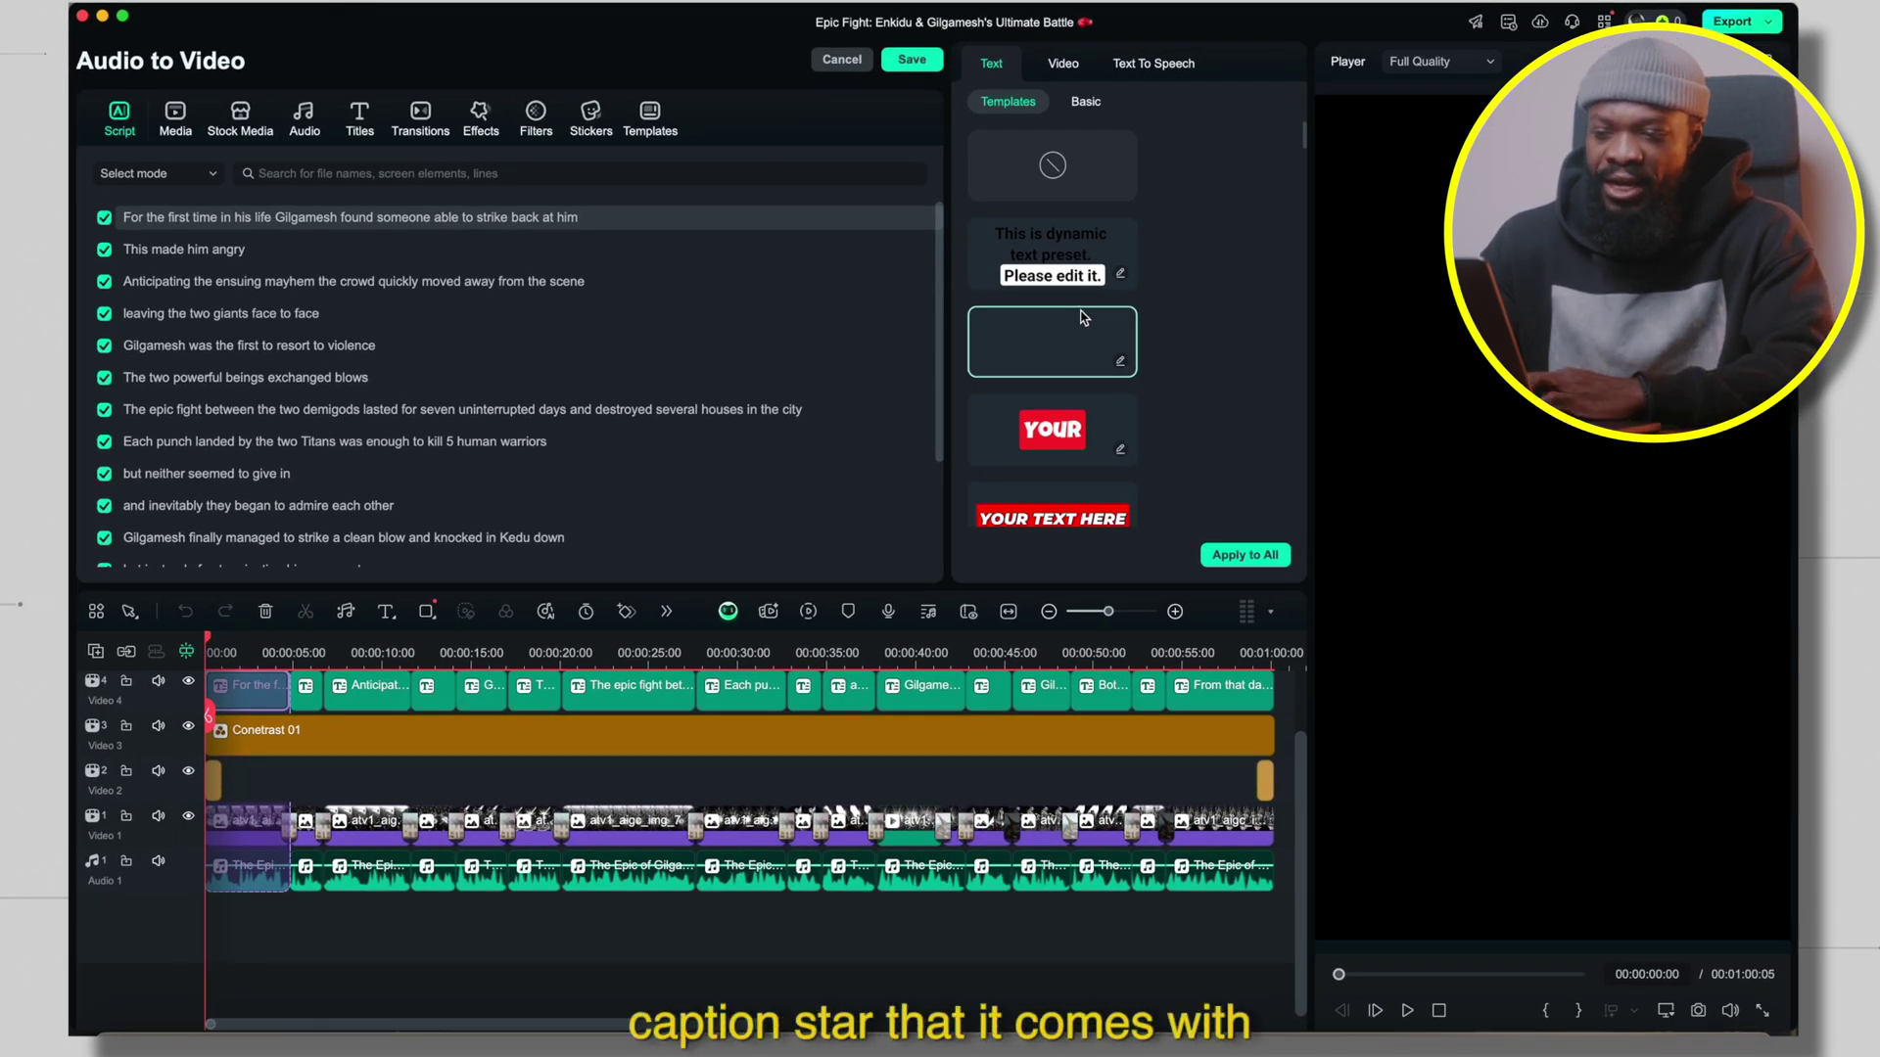
pyautogui.scroll(-5, 1082, 317)
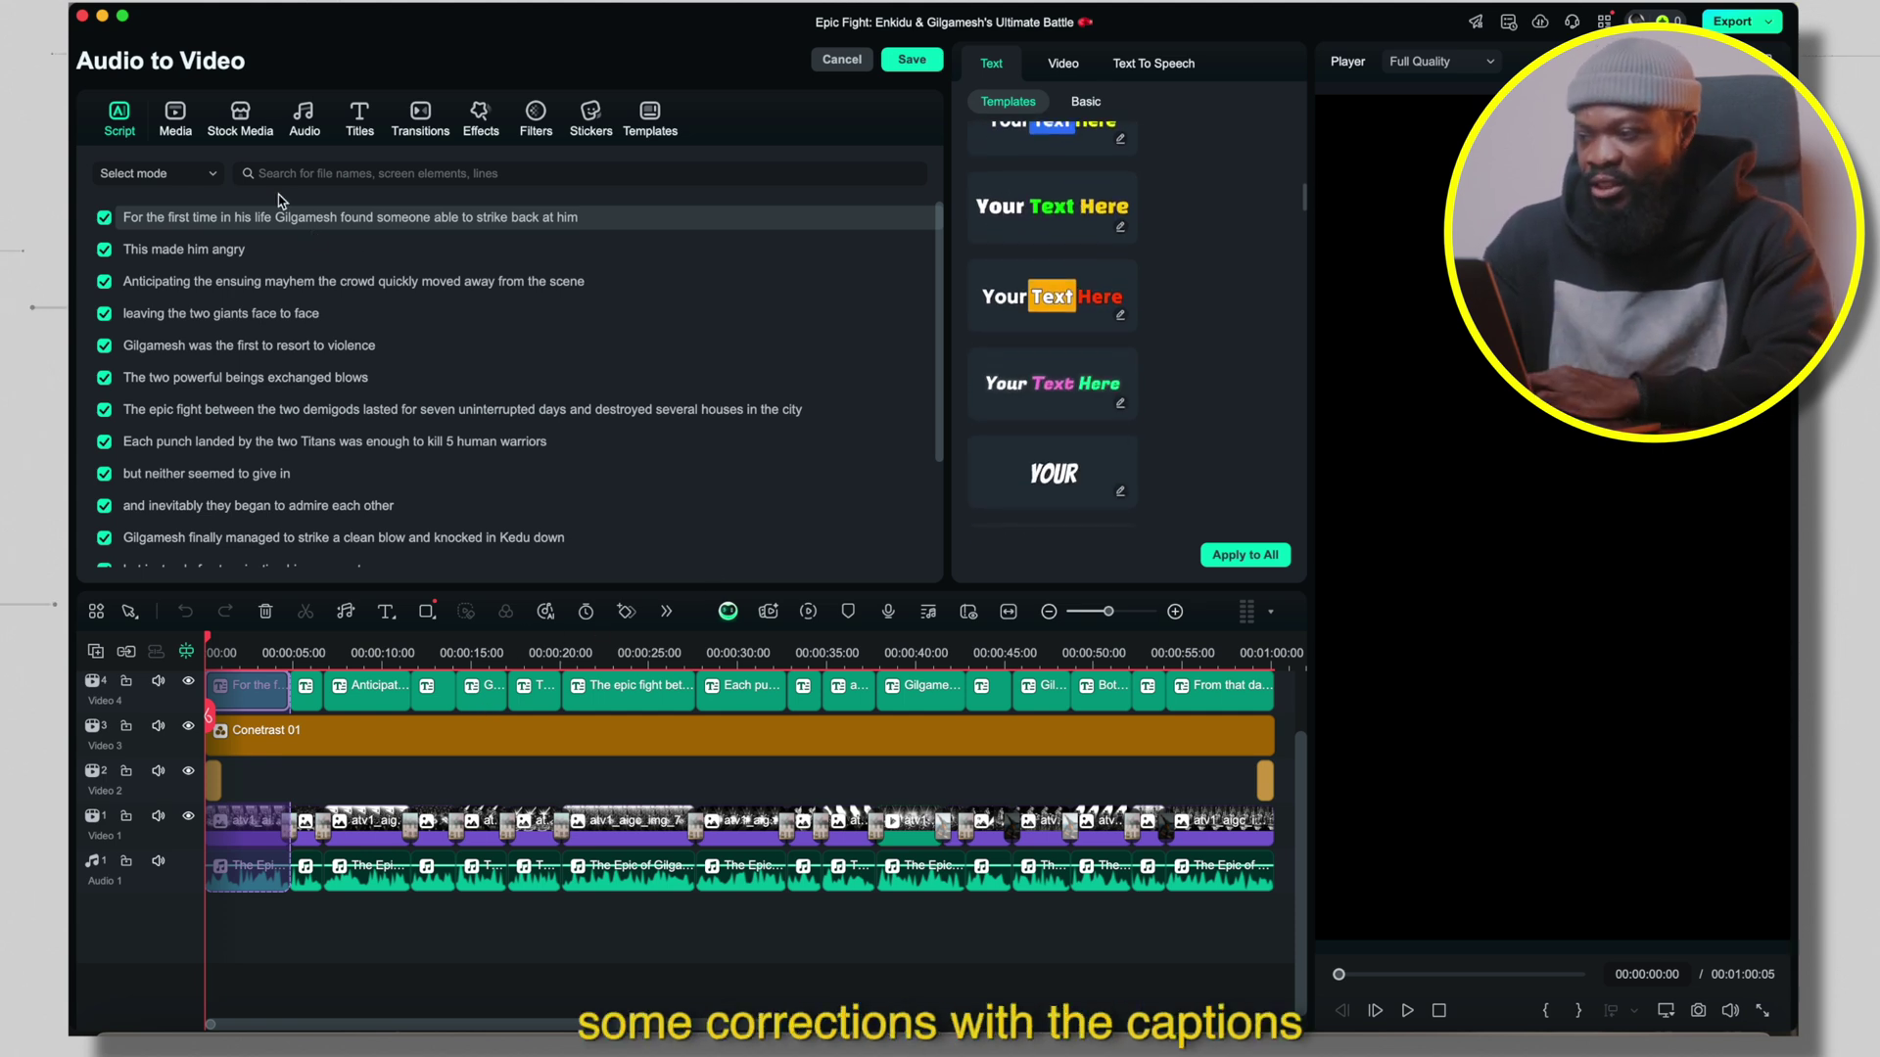
# Step: Select an audio clip on the timeline to show its audio settings, and open the export options for the edited video
pyautogui.click(381, 878)
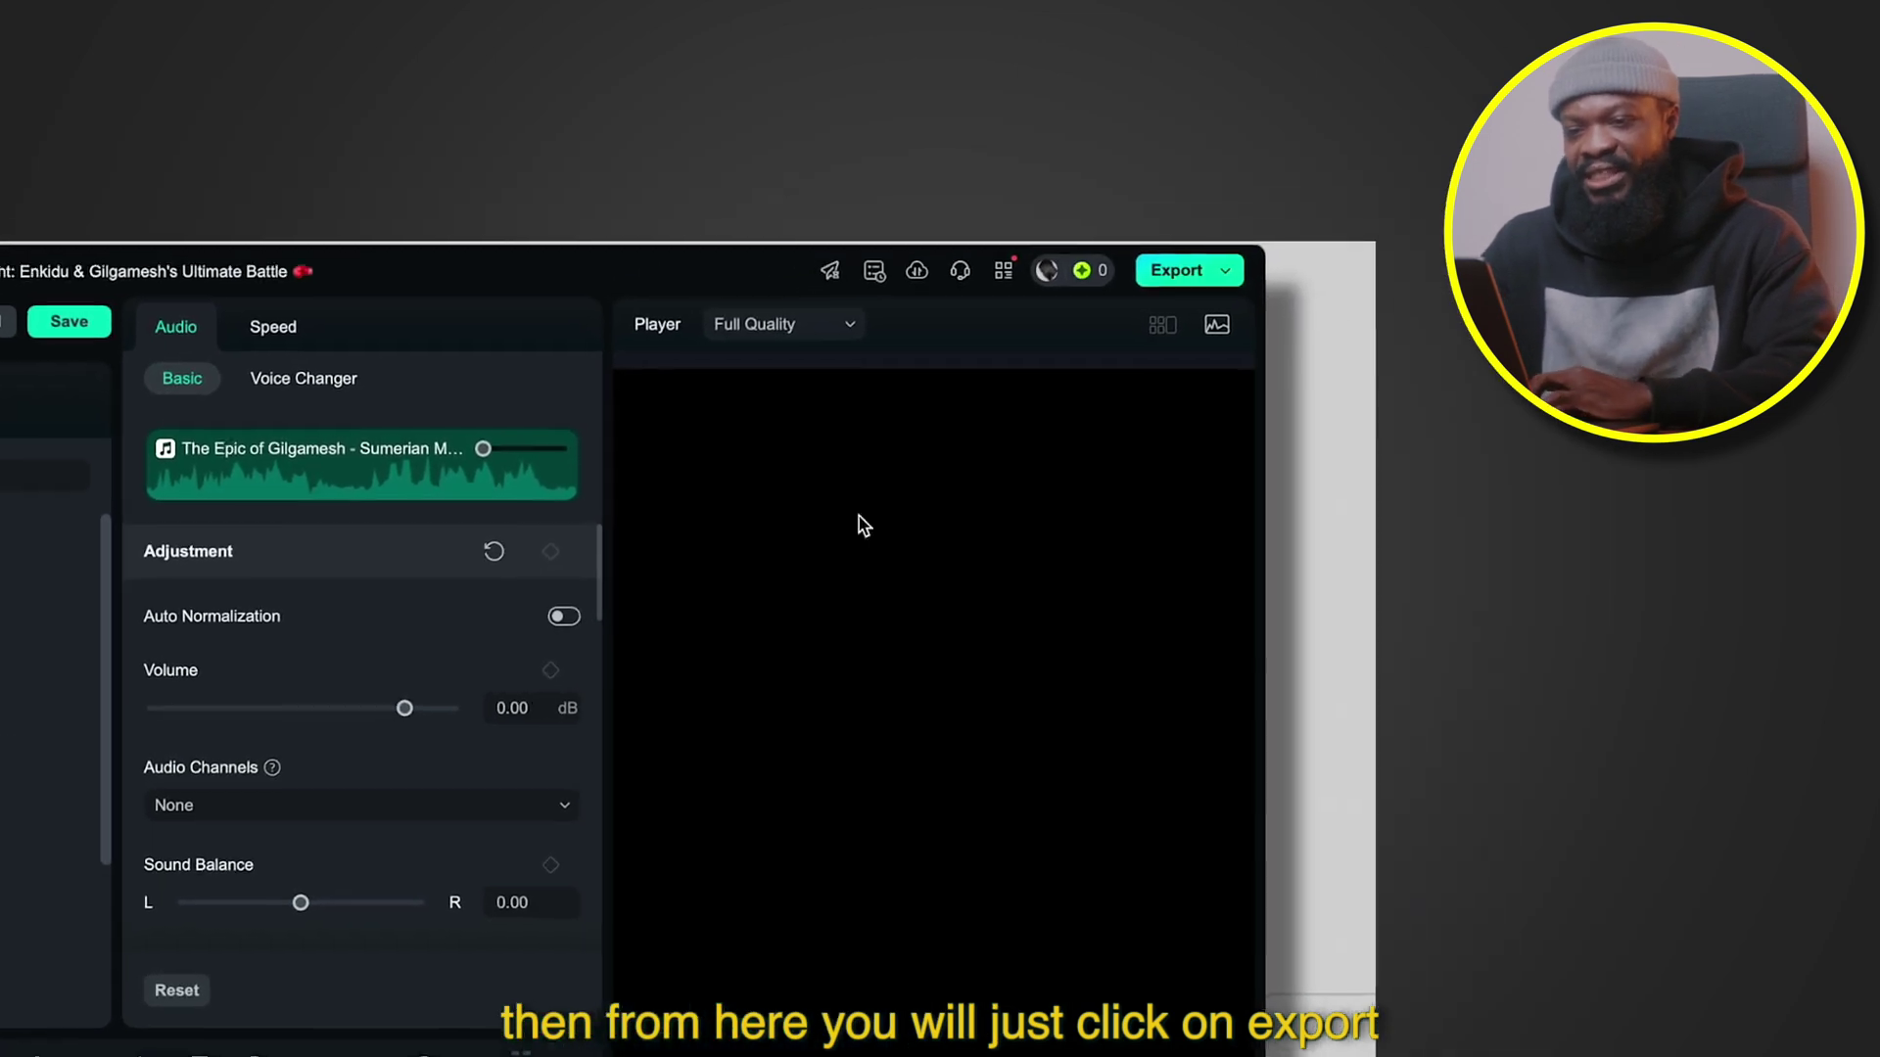
pyautogui.click(1198, 280)
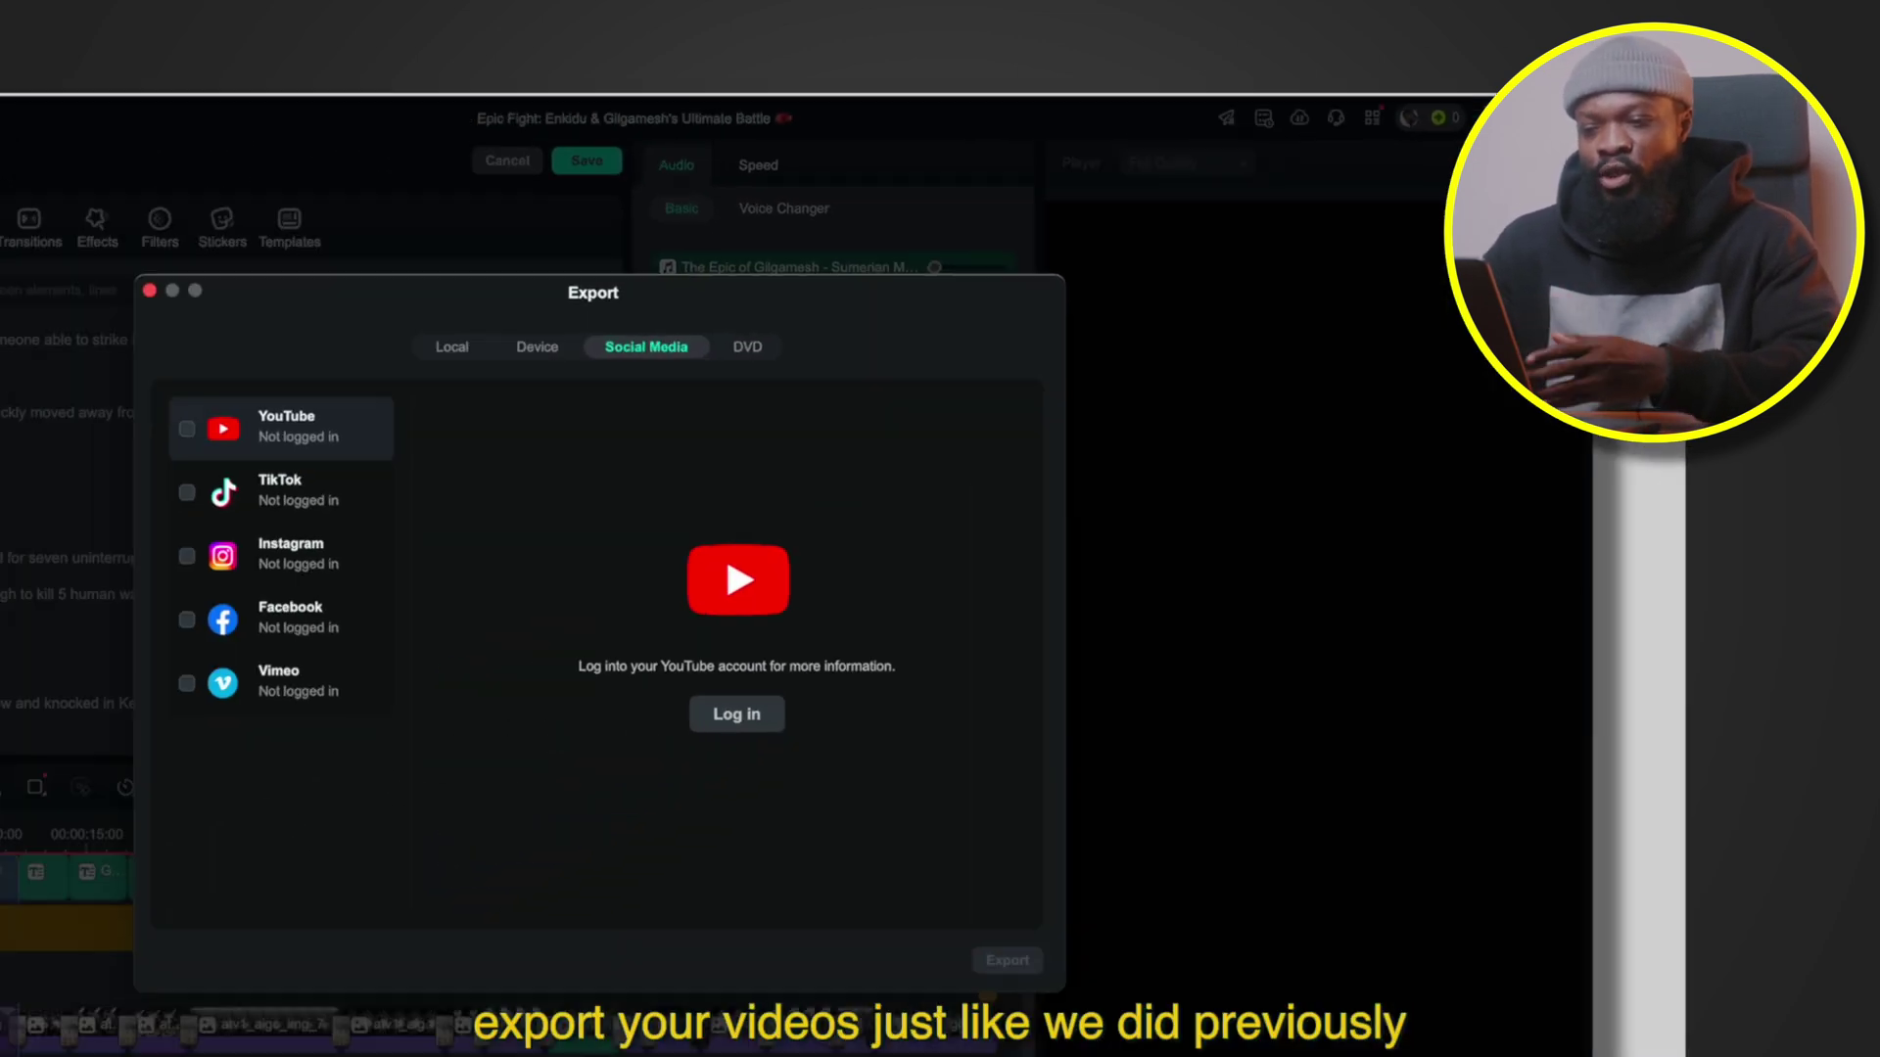